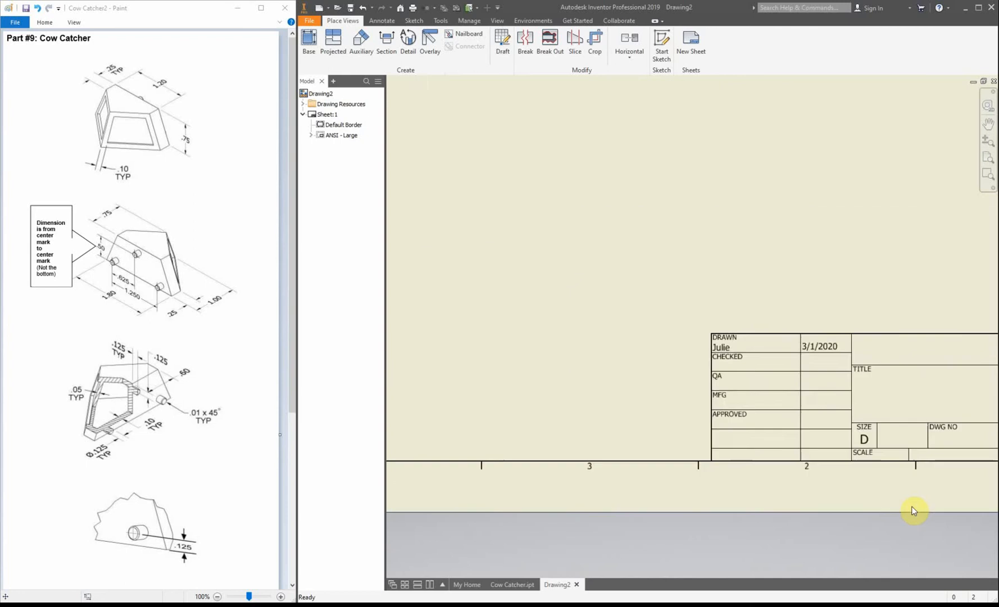
Change the drawing sheet size to C
{"action": "right_click", "coordinate": [313, 114]}
{"action": "left_click", "coordinate": [341, 196]}
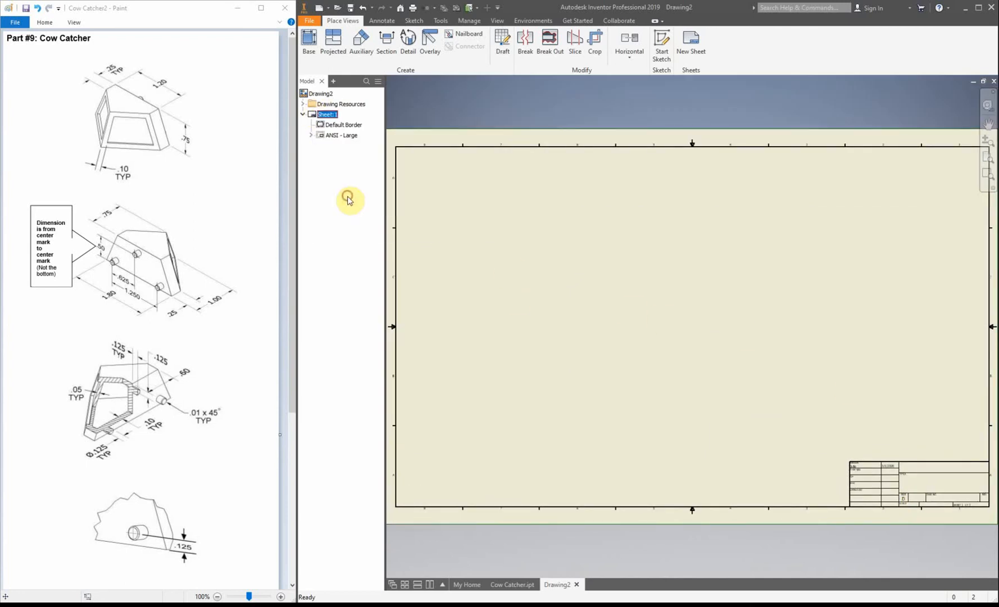
{"action": "left_click", "coordinate": [430, 148]}
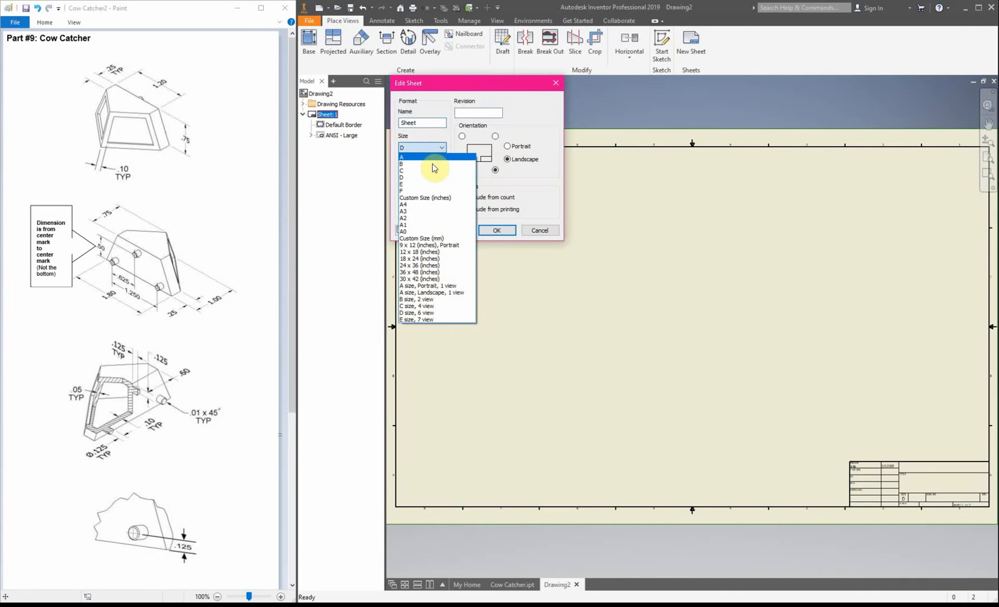
{"action": "left_click", "coordinate": [431, 172]}
{"action": "left_click", "coordinate": [497, 230]}
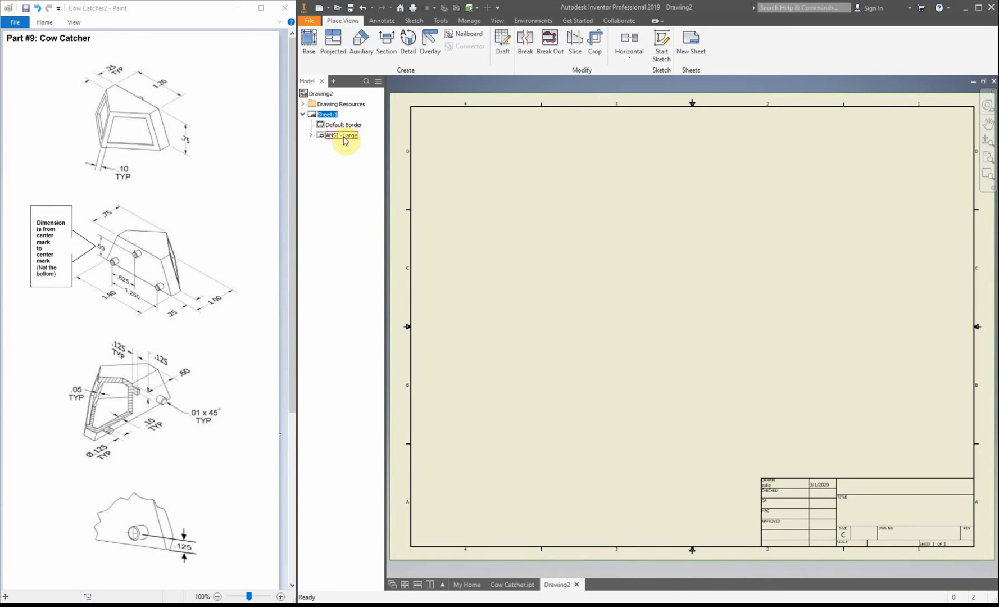
Start a front base view of the Cow Catcher part at 2:1 scale and position it along the sheet's left side
{"action": "left_click", "coordinate": [308, 42]}
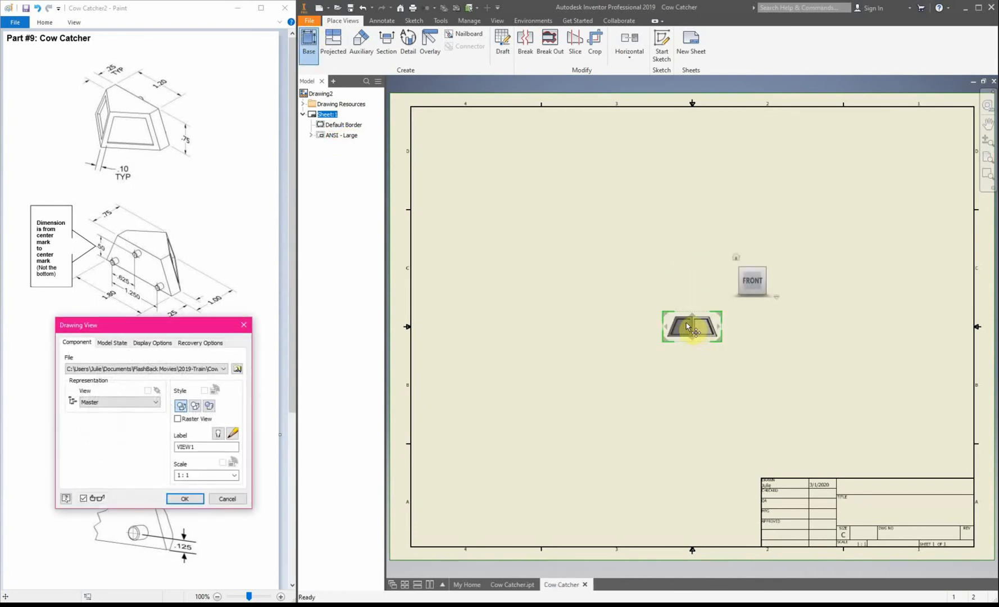
{"action": "left_click", "coordinate": [233, 474]}
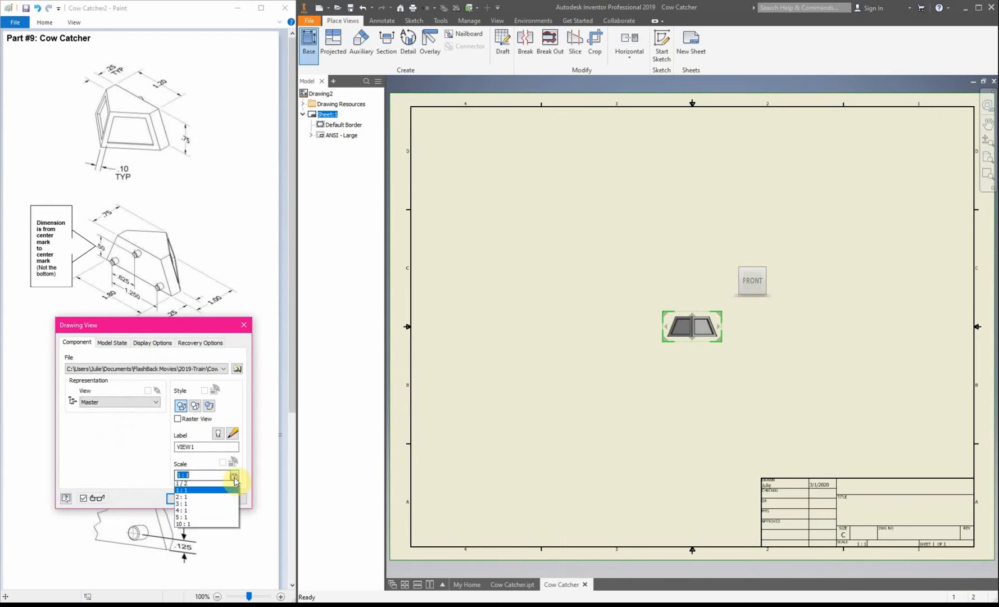
{"action": "left_click", "coordinate": [225, 504]}
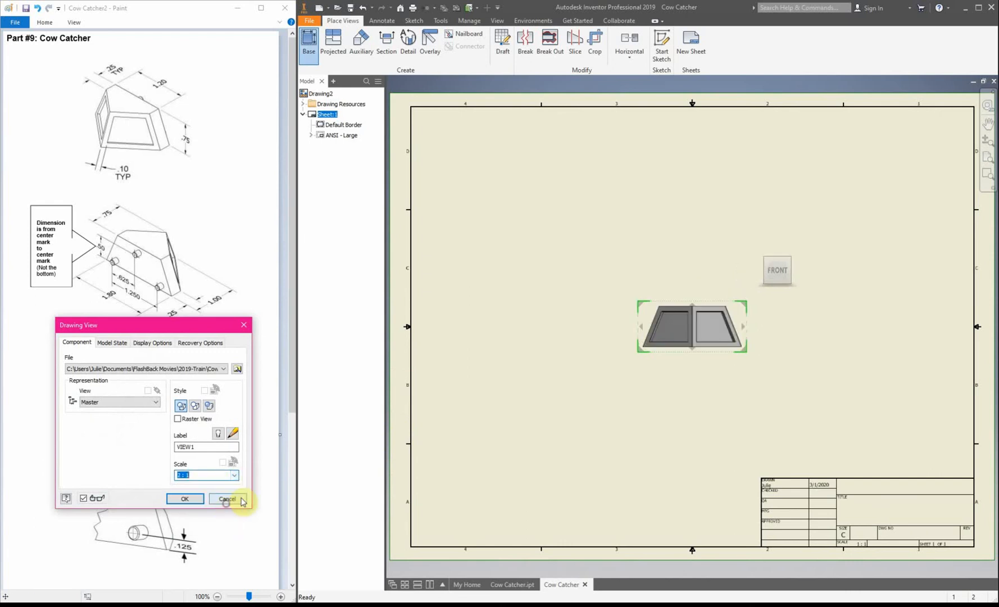
{"action": "left_click_drag", "start_coordinate": [677, 341], "coordinate": [546, 334]}
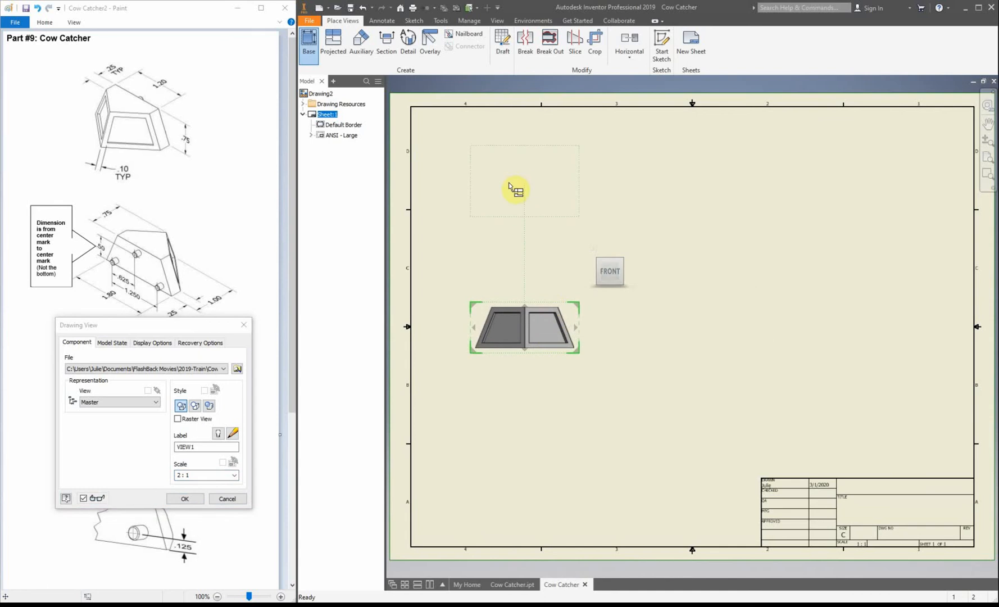
Create projected views above, below and to the right of the front view, plus an isometric view in the sheet's upper right
{"action": "left_click", "coordinate": [517, 167]}
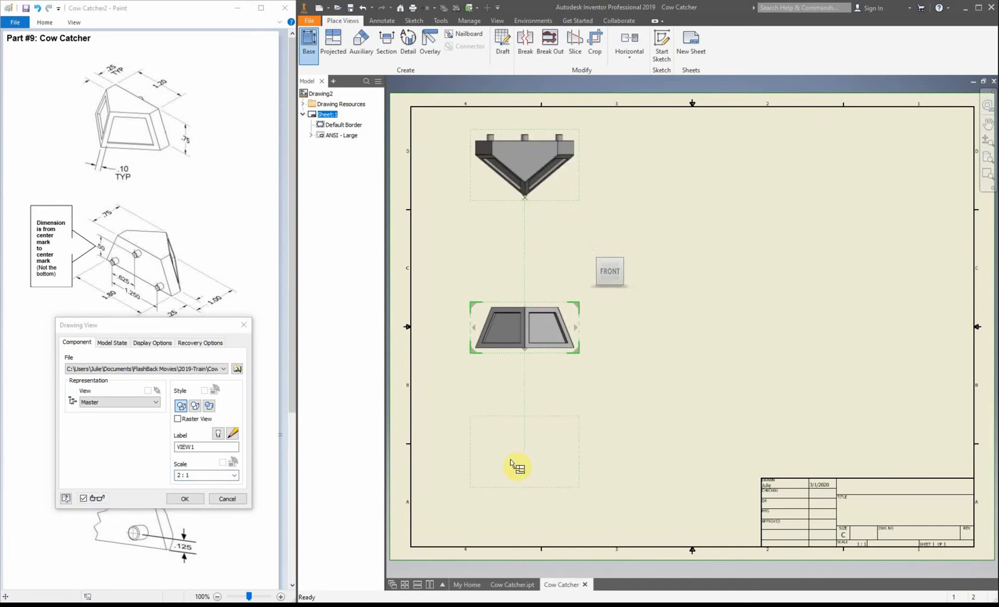
{"action": "left_click", "coordinate": [528, 497]}
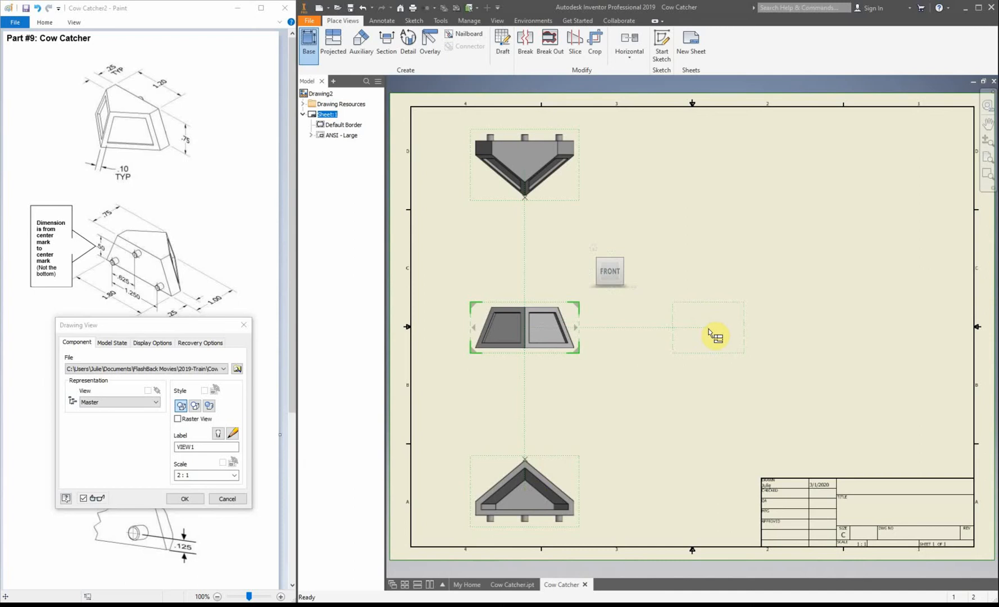
{"action": "left_click", "coordinate": [709, 328]}
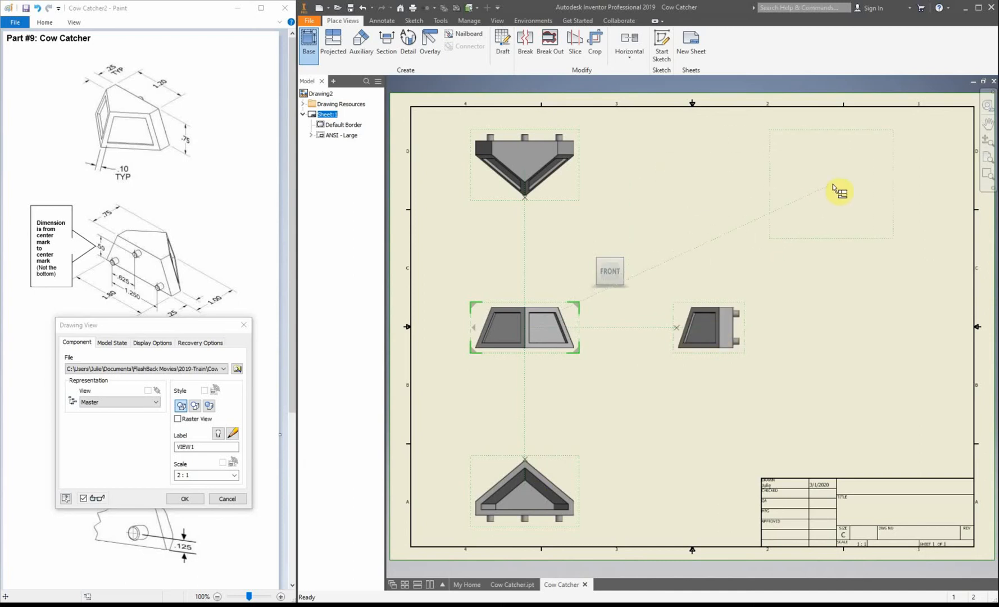
{"action": "left_click", "coordinate": [839, 191]}
{"action": "right_click", "coordinate": [681, 204]}
{"action": "left_click", "coordinate": [718, 205]}
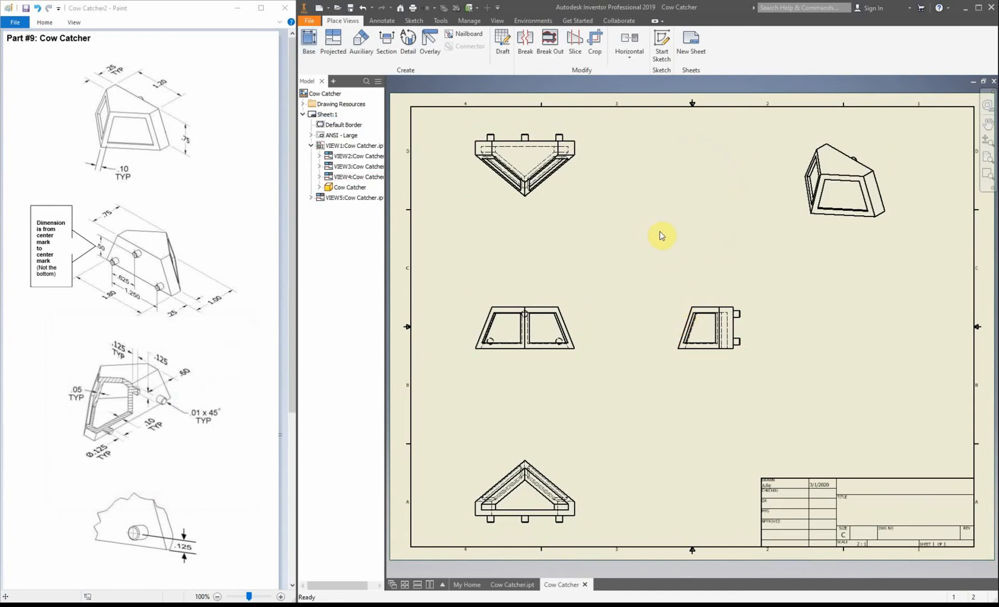
Project a rear view from the side view and place it to the right, level with the side view
{"action": "left_click", "coordinate": [335, 46]}
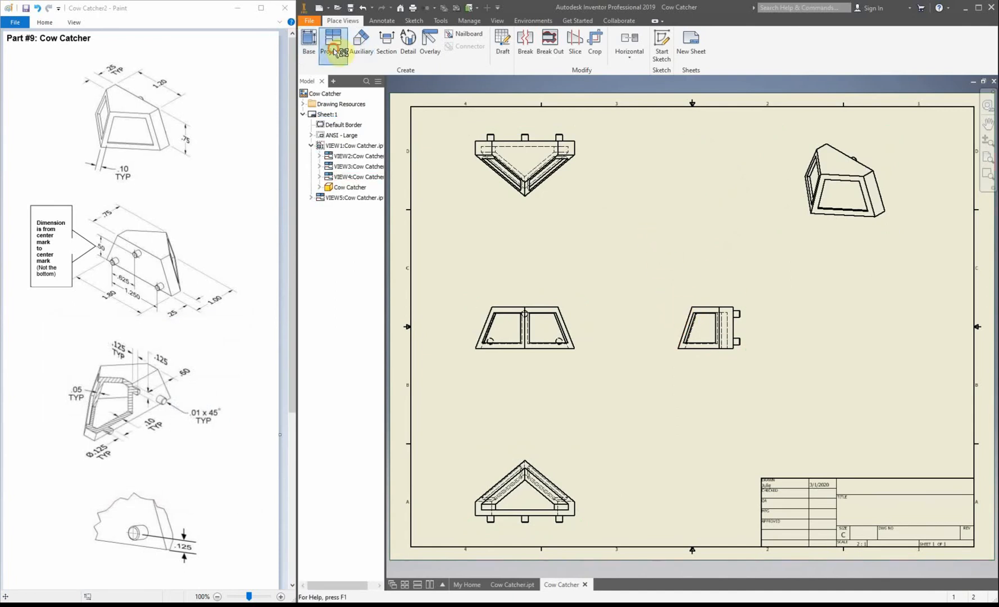
{"action": "left_click", "coordinate": [709, 333]}
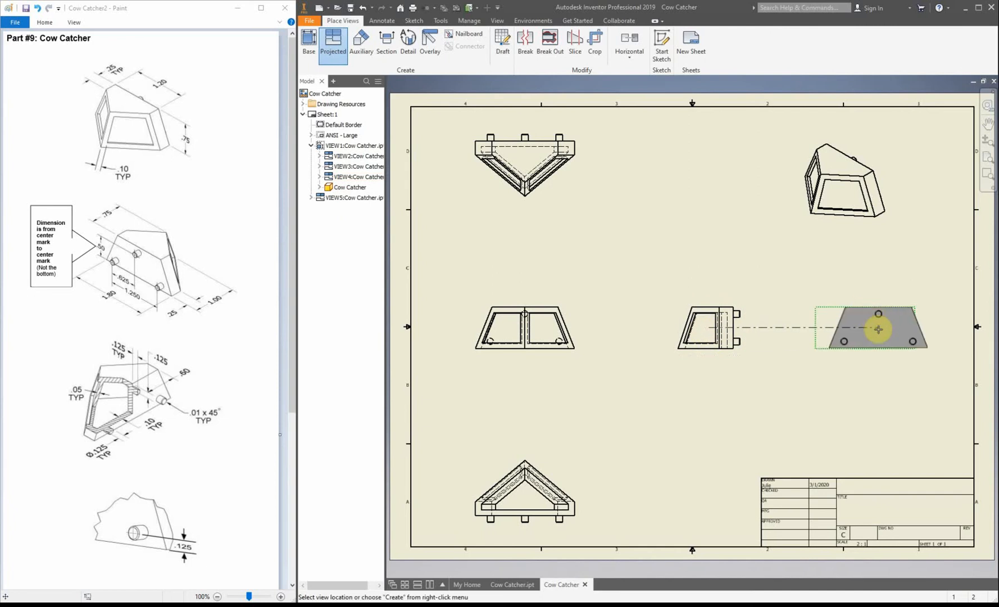
{"action": "left_click", "coordinate": [878, 329]}
{"action": "right_click", "coordinate": [880, 327]}
{"action": "left_click", "coordinate": [917, 330]}
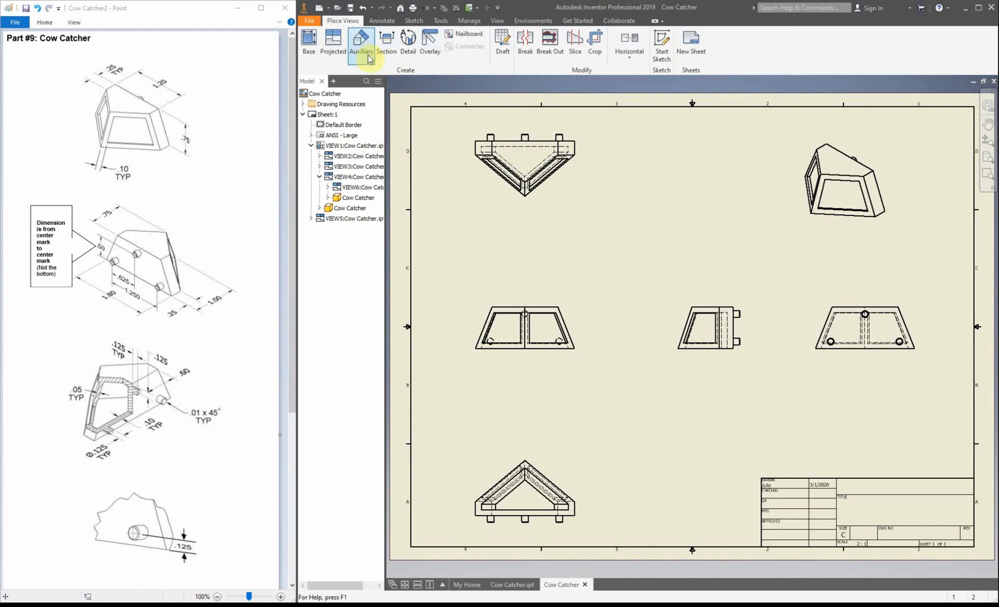
Create an auxiliary view from the bottom view's right slanted edge, with its definition shown in the base view, and place it diagonally up-right
{"action": "left_click", "coordinate": [369, 51]}
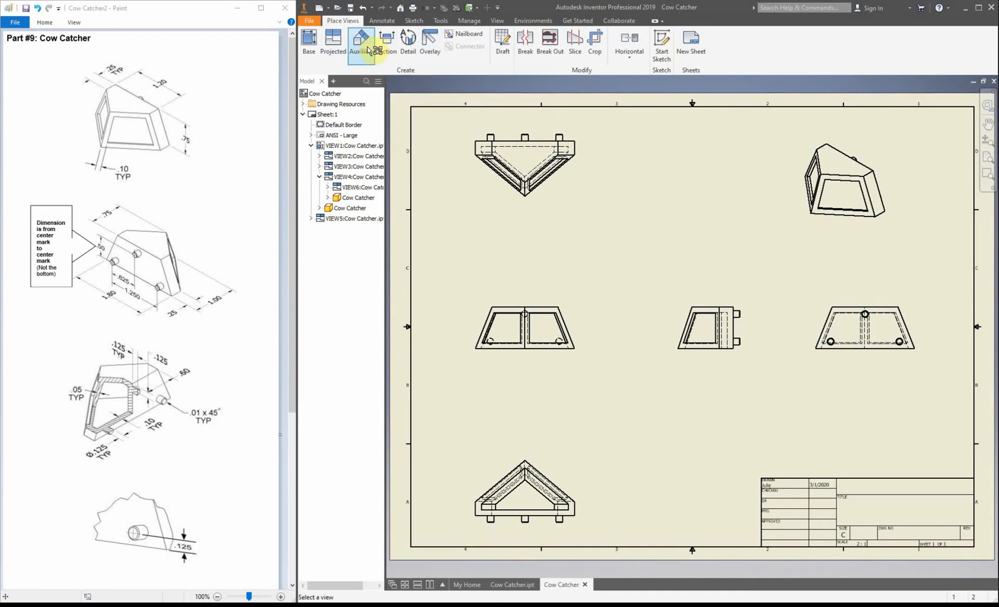
{"action": "key", "text": "Escape"}
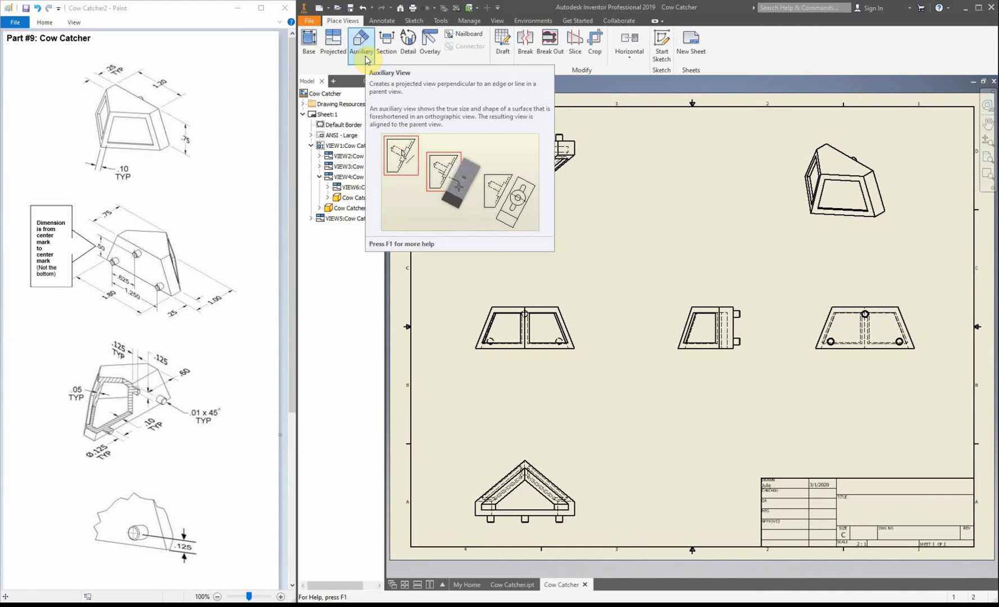
{"action": "left_click", "coordinate": [375, 68]}
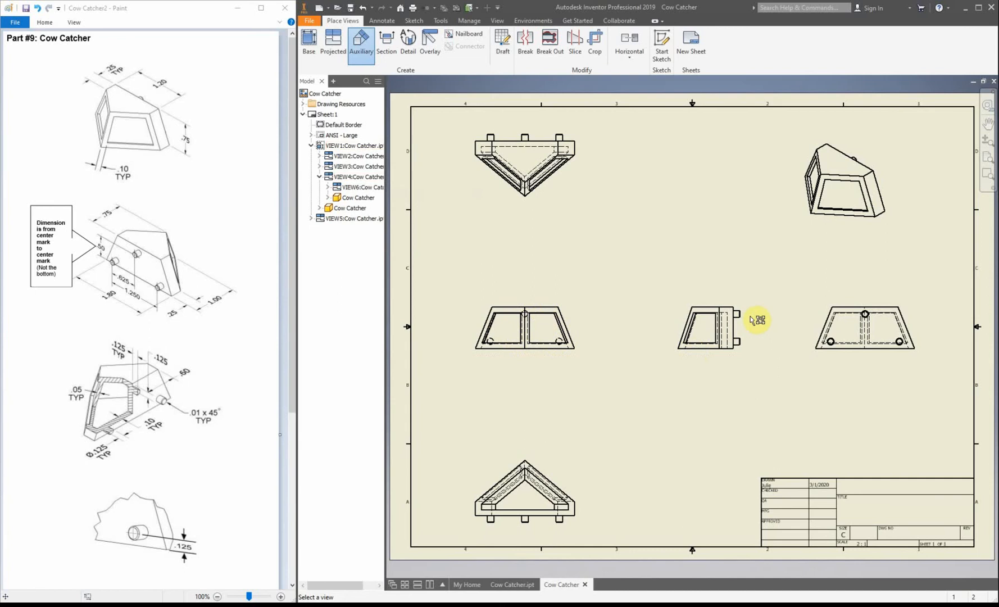
{"action": "left_click", "coordinate": [567, 472]}
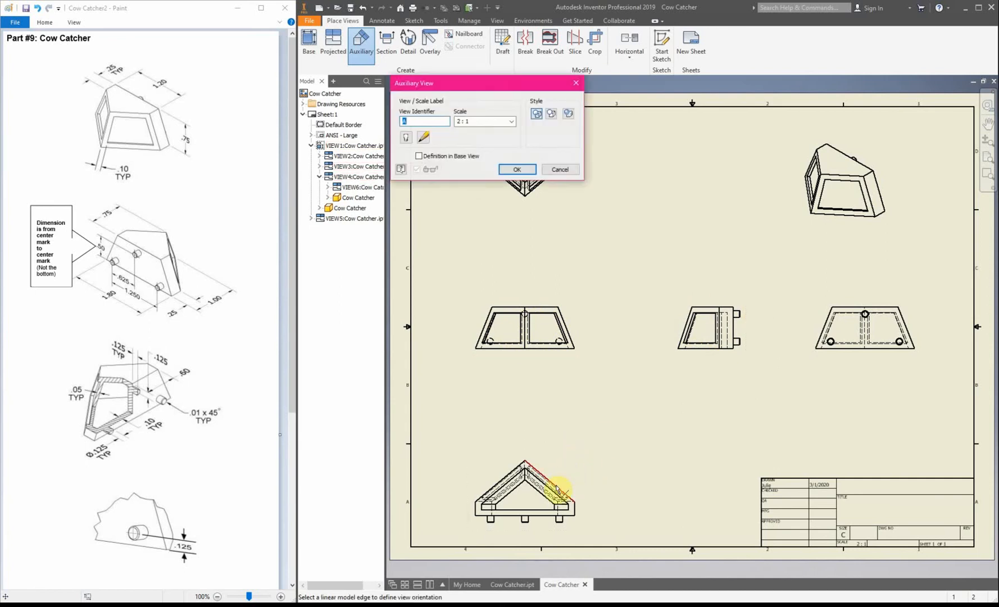
{"action": "left_click", "coordinate": [555, 488]}
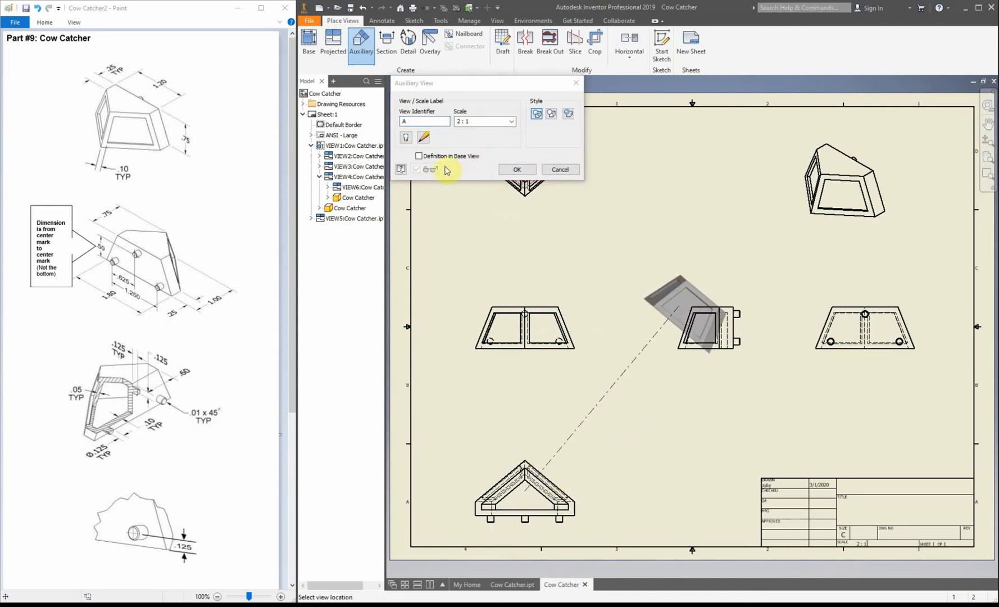
{"action": "left_click", "coordinate": [419, 157]}
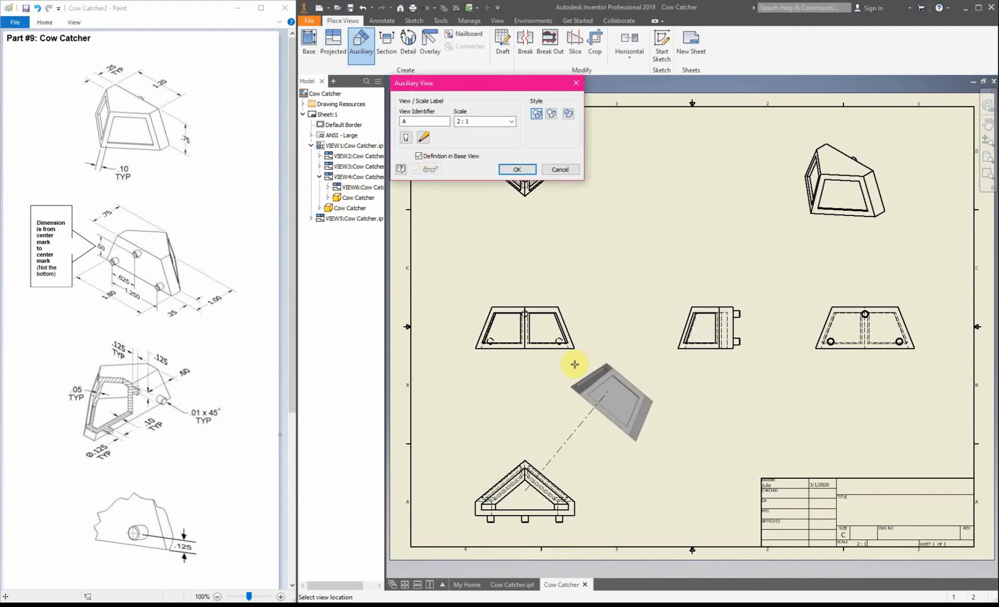
{"action": "left_click", "coordinate": [609, 400]}
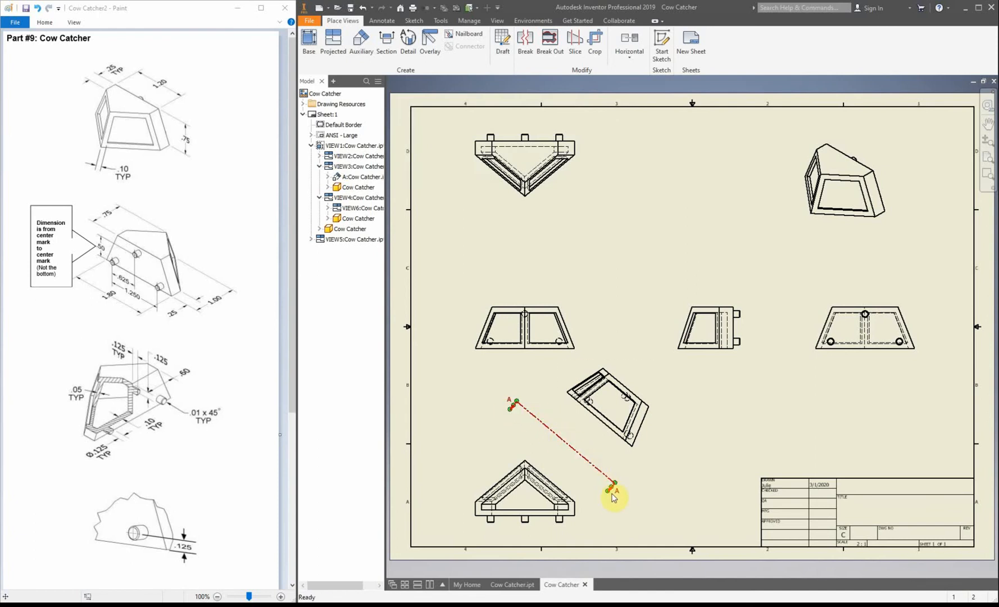
{"action": "left_click_drag", "start_coordinate": [528, 414], "coordinate": [530, 415]}
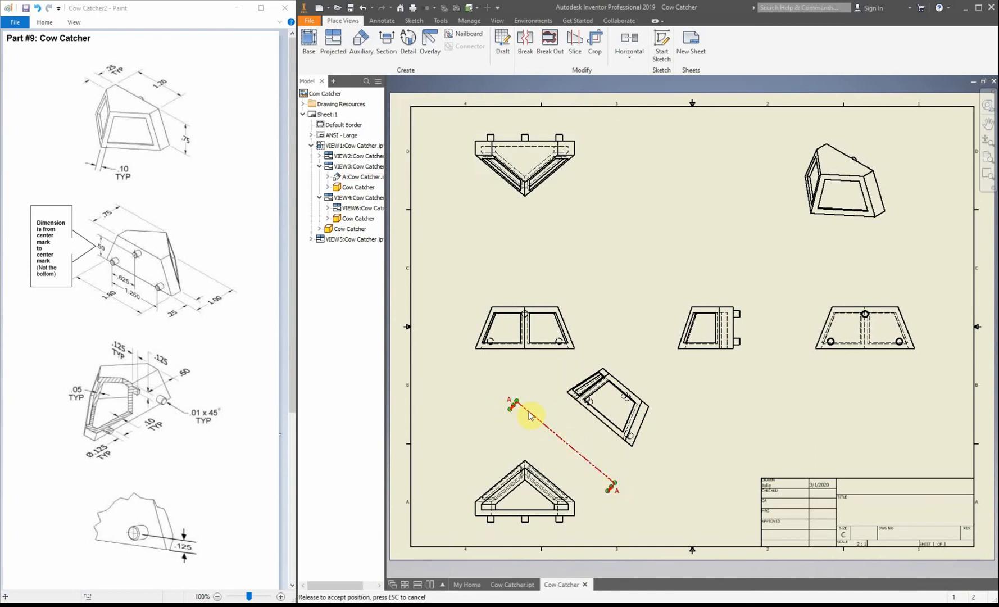
{"action": "left_click_drag", "start_coordinate": [587, 464], "coordinate": [587, 465]}
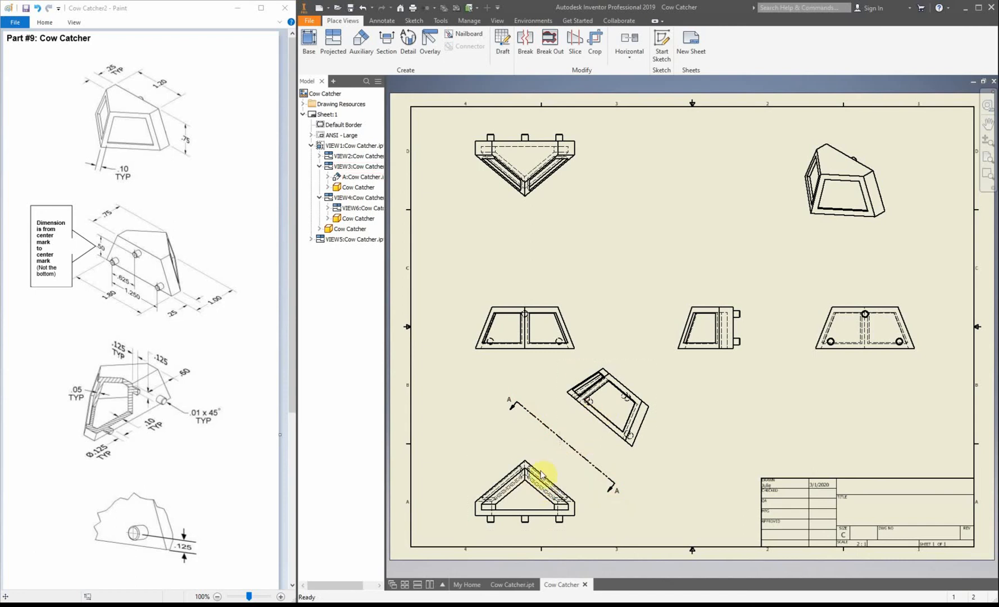
Create a section view from a horizontal cutting line through the middle of the side view and place it below that view
{"action": "left_click", "coordinate": [389, 60]}
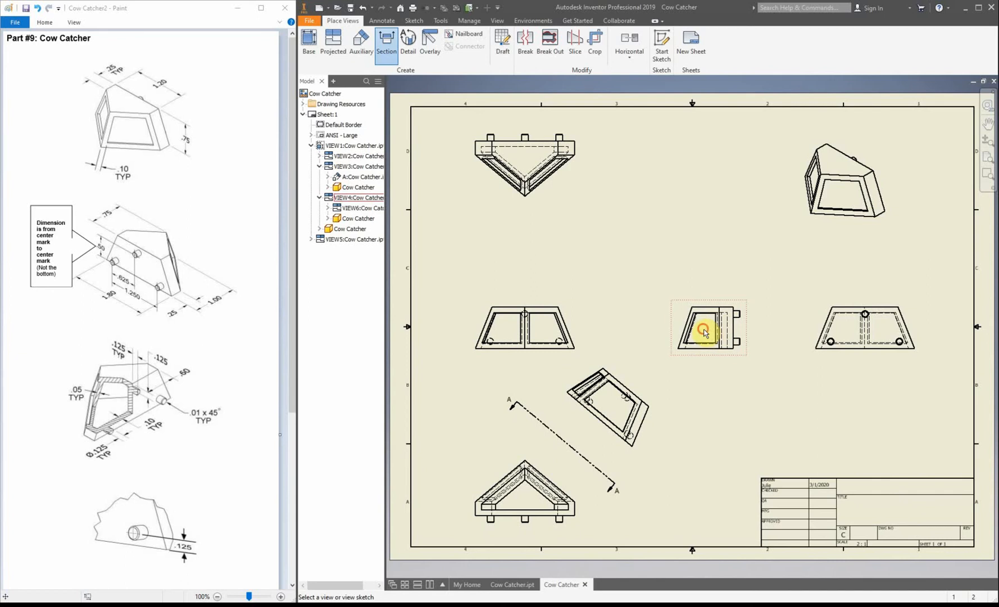
{"action": "left_click", "coordinate": [707, 329]}
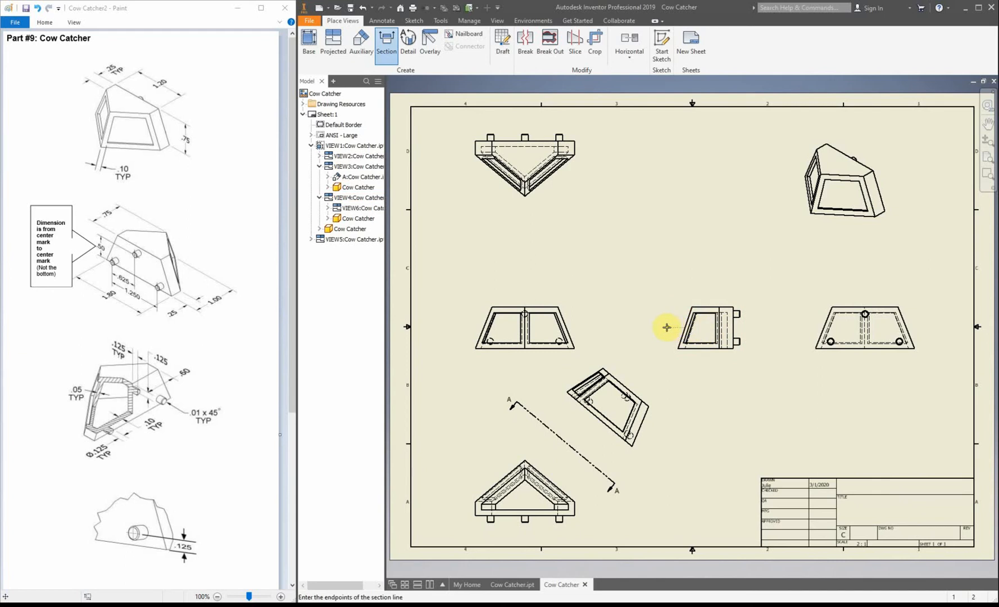
{"action": "left_click", "coordinate": [666, 327]}
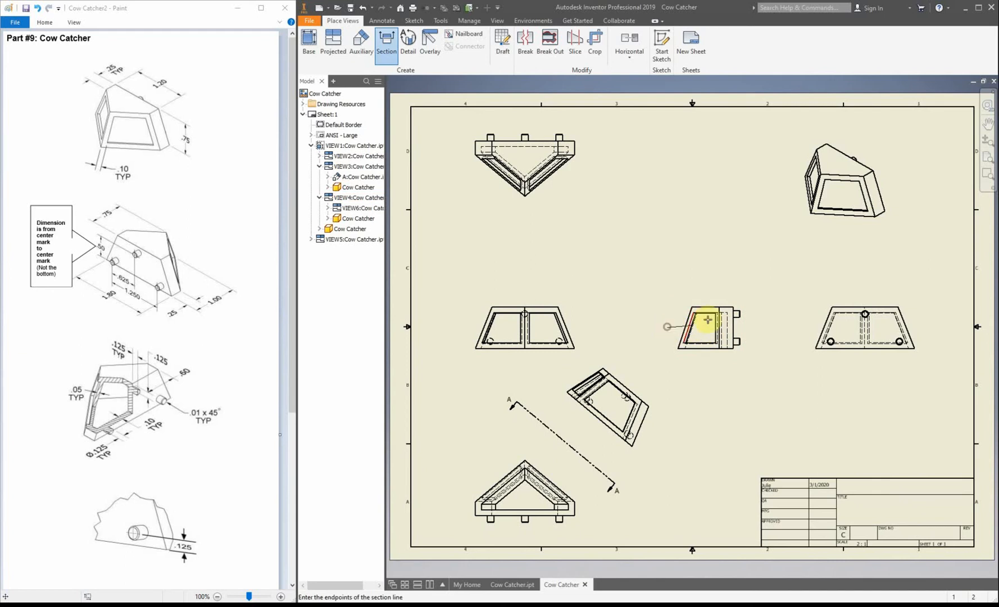
{"action": "left_click", "coordinate": [753, 327]}
{"action": "right_click", "coordinate": [776, 315]}
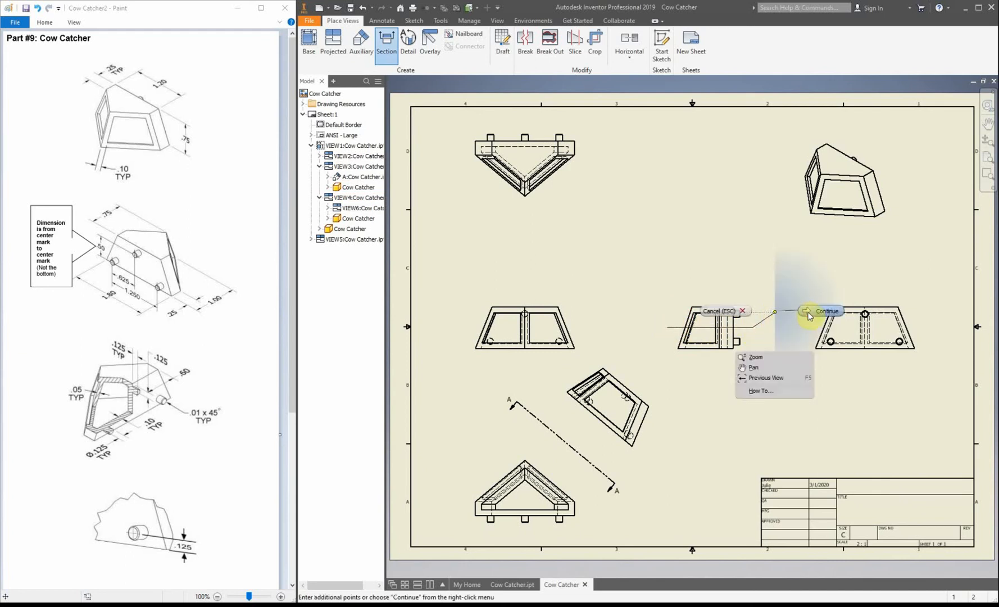
{"action": "left_click", "coordinate": [809, 314]}
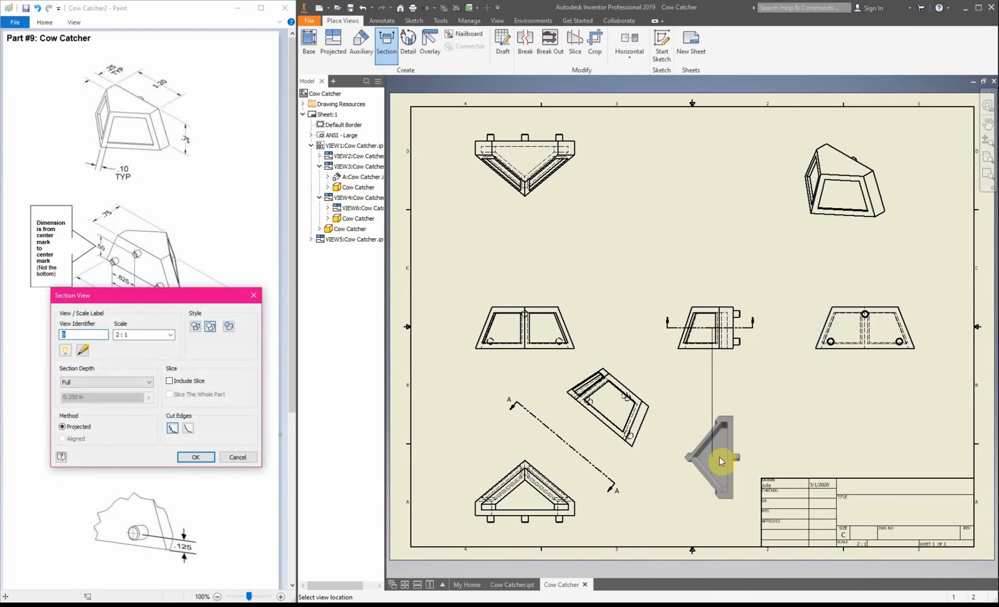
{"action": "left_click", "coordinate": [719, 456]}
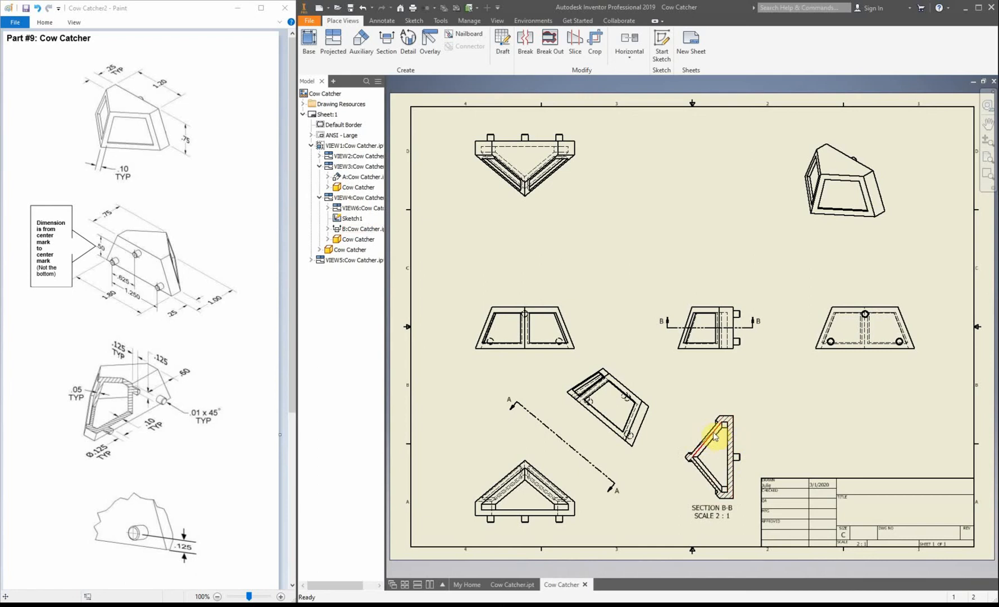
Create a 4:1 detail view with a circular fence around the rear view's lower-left peg, placed beside the top view
{"action": "left_click", "coordinate": [413, 46]}
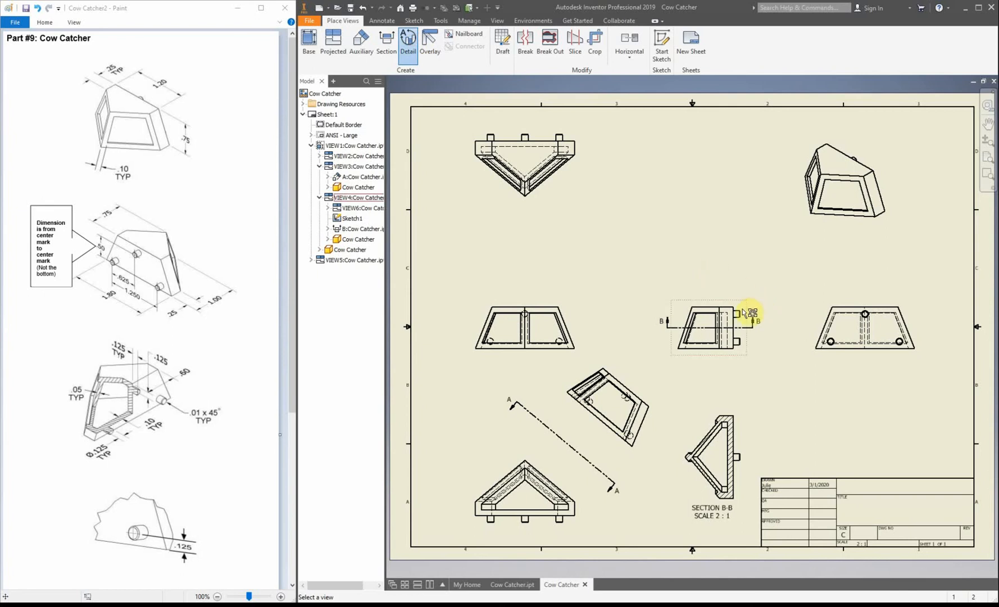
{"action": "left_click", "coordinate": [830, 344]}
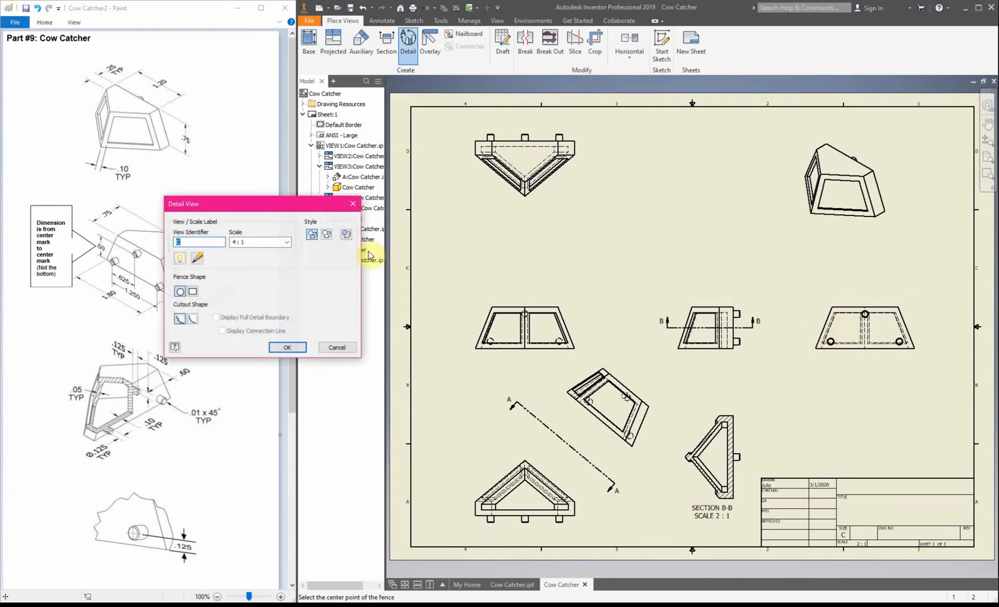
{"action": "left_click_drag", "start_coordinate": [302, 203], "coordinate": [369, 238]}
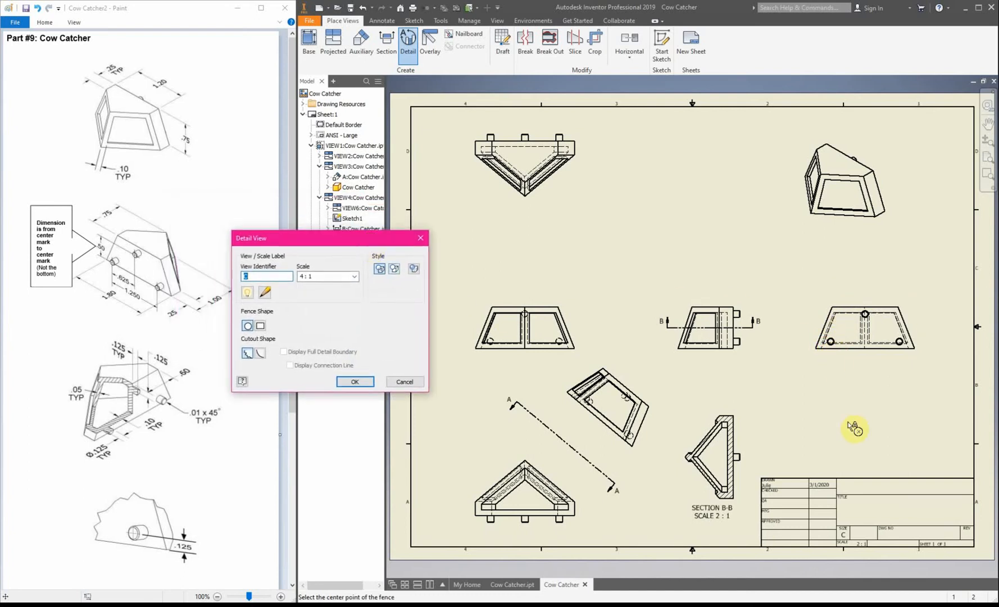
{"action": "left_click", "coordinate": [824, 341]}
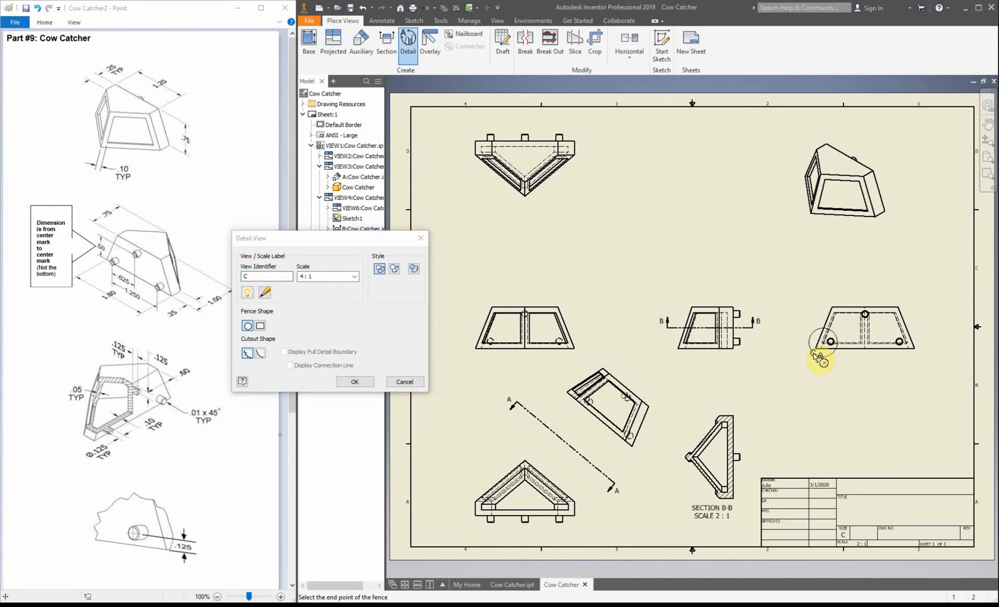
{"action": "left_click", "coordinate": [819, 358]}
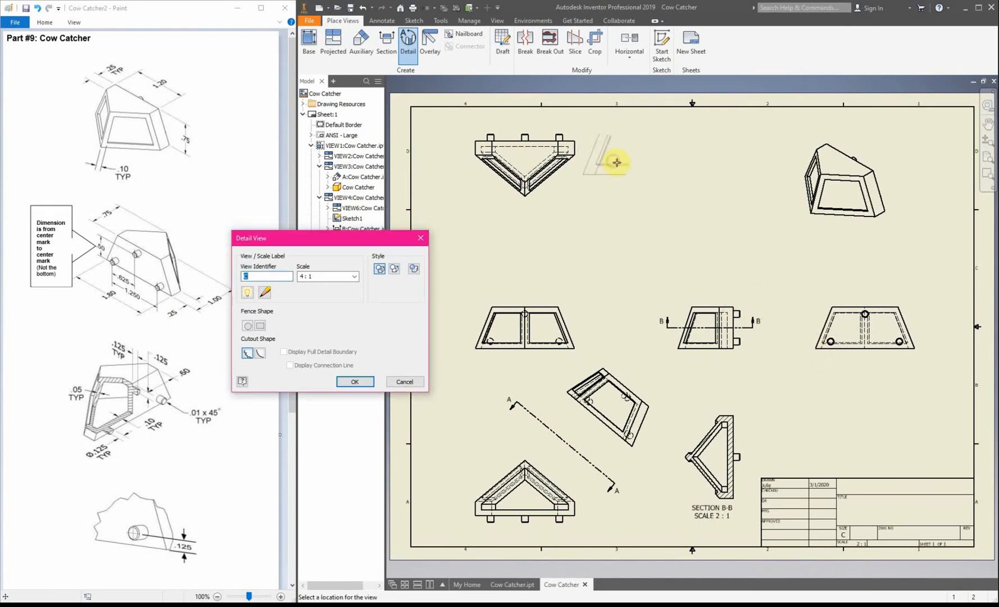
{"action": "left_click", "coordinate": [640, 168]}
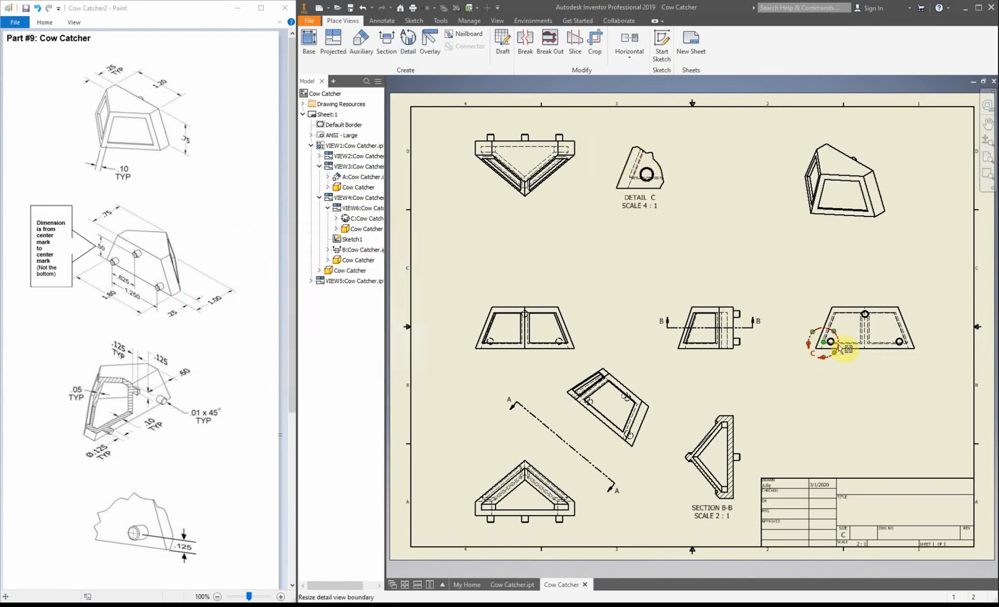
Create a 4:1 detail view with a circular fence around the top view's middle peg, placed between Detail C and the isometric view
{"action": "left_click", "coordinate": [409, 44]}
{"action": "left_click", "coordinate": [408, 38]}
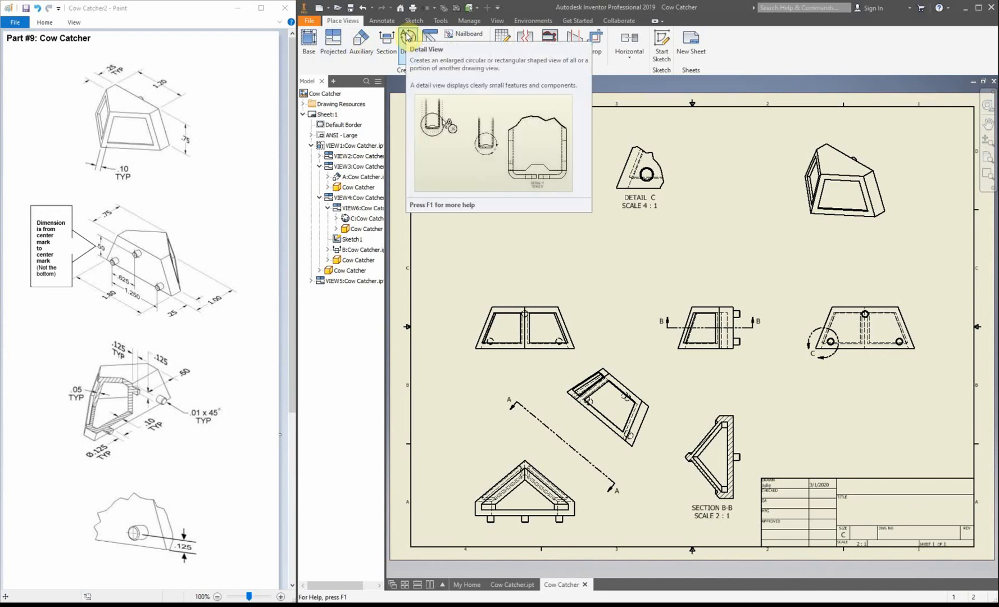
{"action": "left_click", "coordinate": [408, 38]}
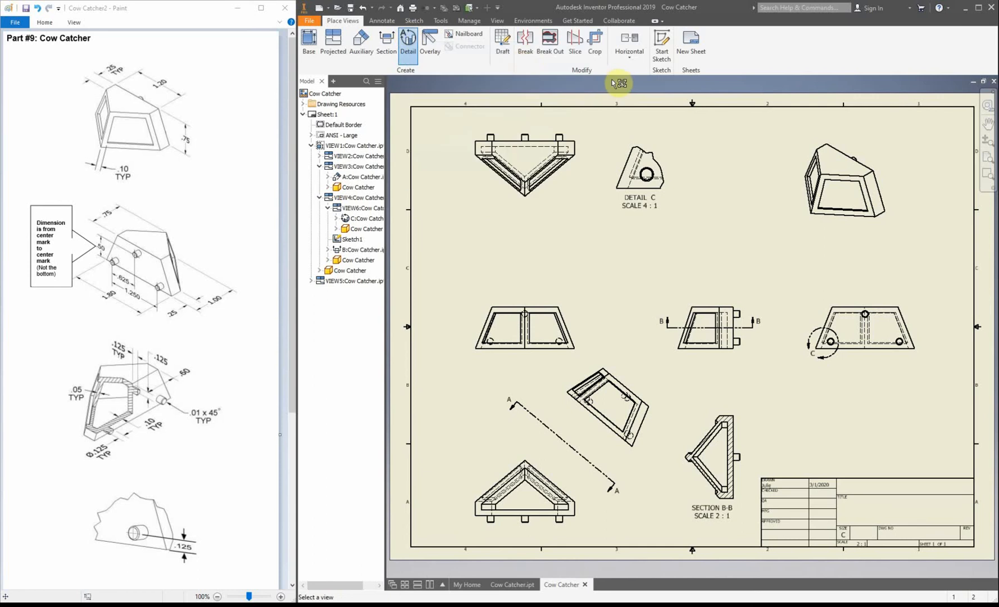
{"action": "left_click", "coordinate": [531, 146]}
{"action": "left_click", "coordinate": [530, 138]}
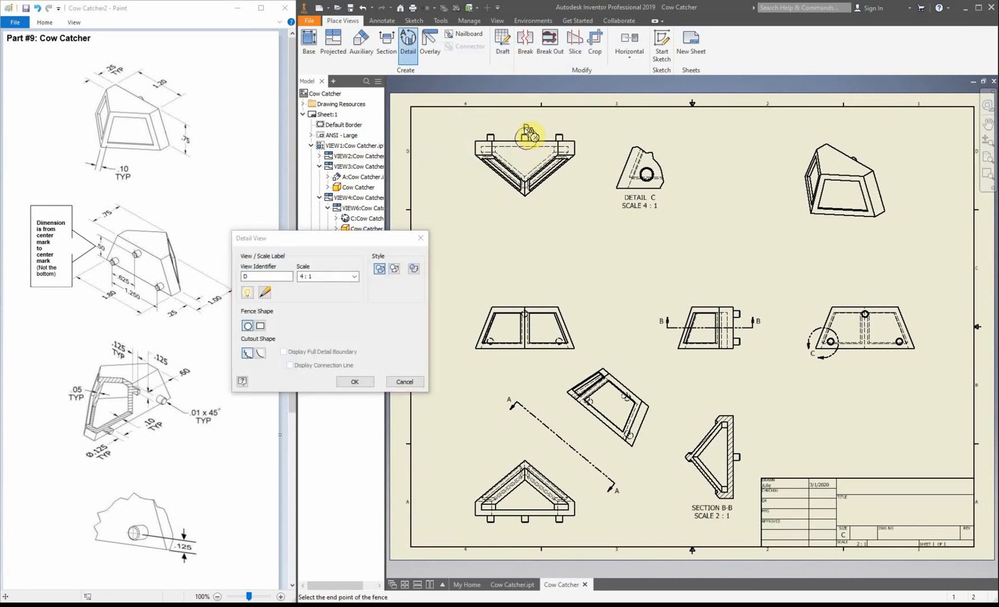
{"action": "left_click", "coordinate": [526, 134]}
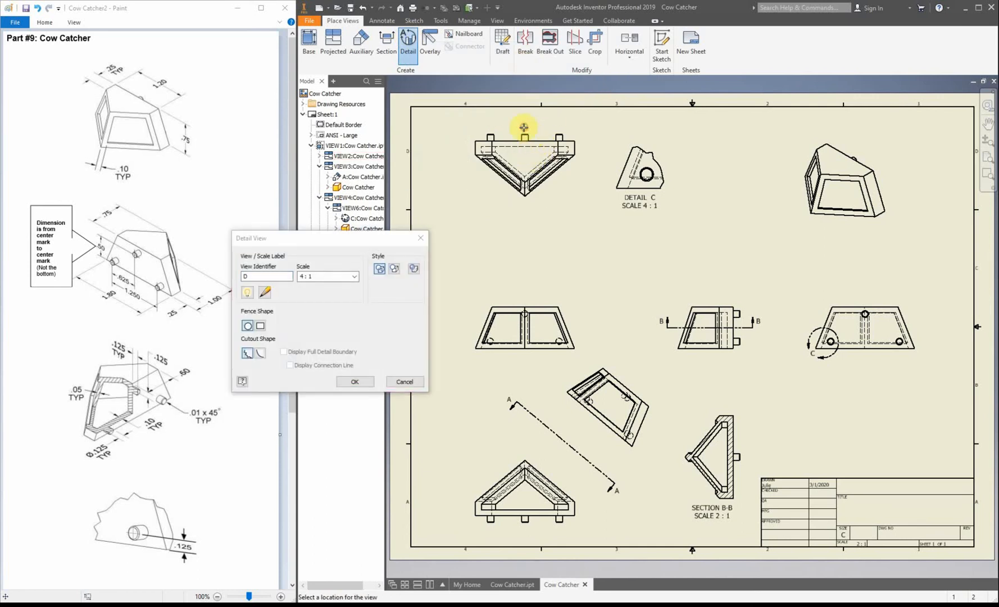
{"action": "left_click", "coordinate": [728, 176]}
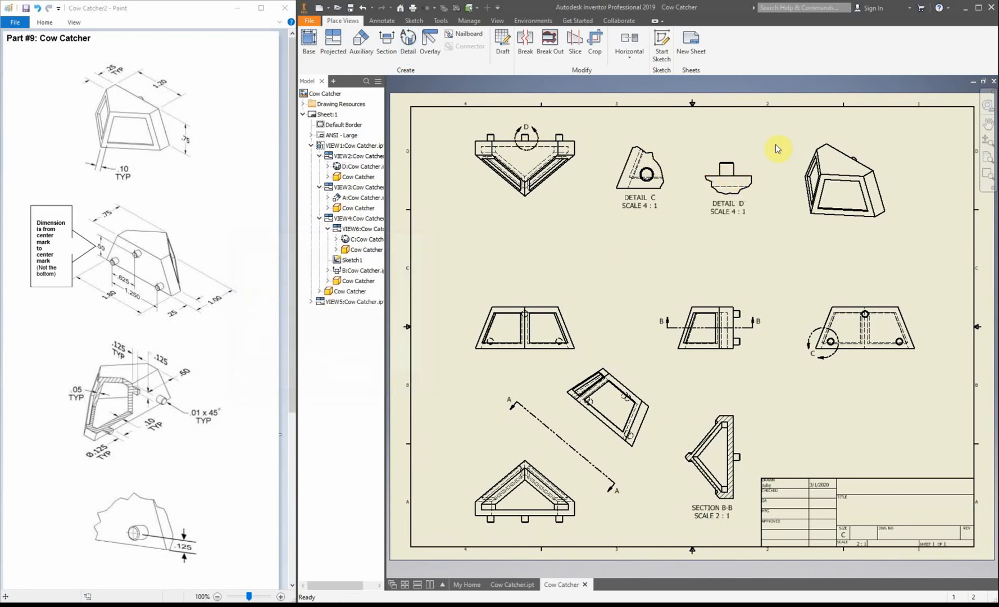
{"action": "left_click_drag", "start_coordinate": [746, 160], "coordinate": [747, 154]}
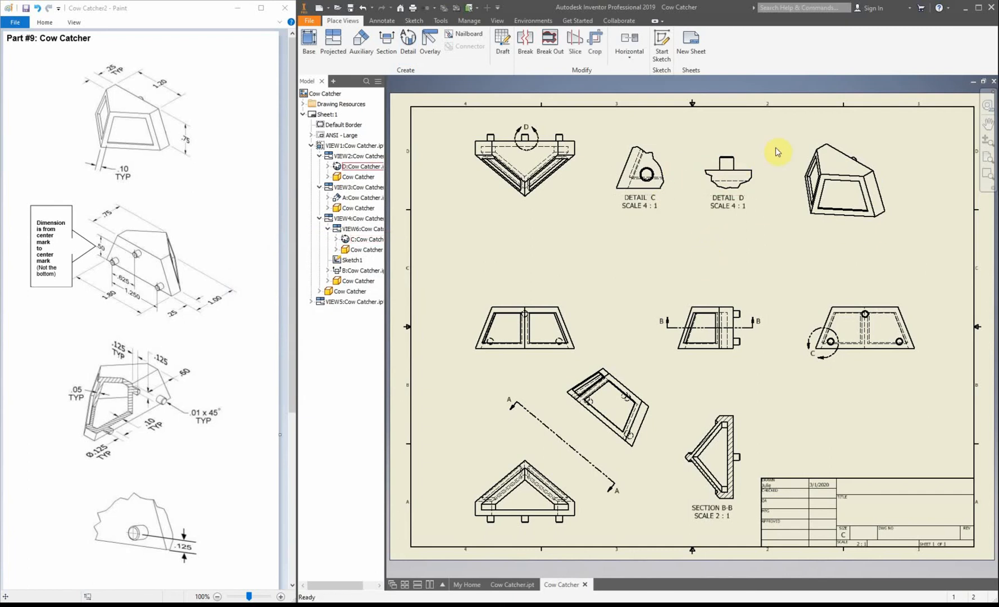
Set the isometric view's style to shaded and move the view slightly right, nearer the sheet's upper-right corner
{"action": "double_click", "coordinate": [835, 163]}
{"action": "left_click", "coordinate": [209, 405]}
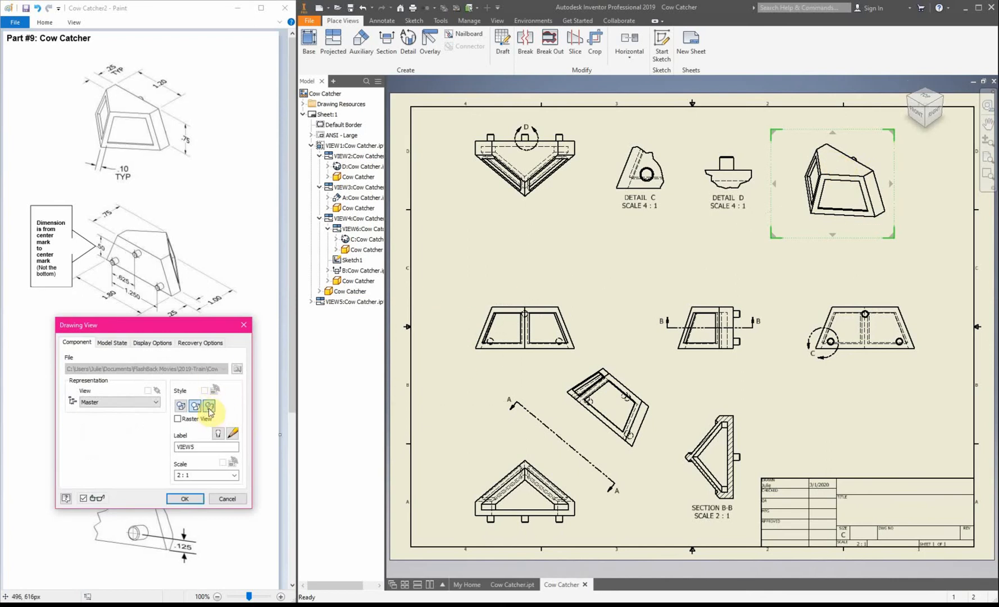
{"action": "left_click", "coordinate": [197, 498]}
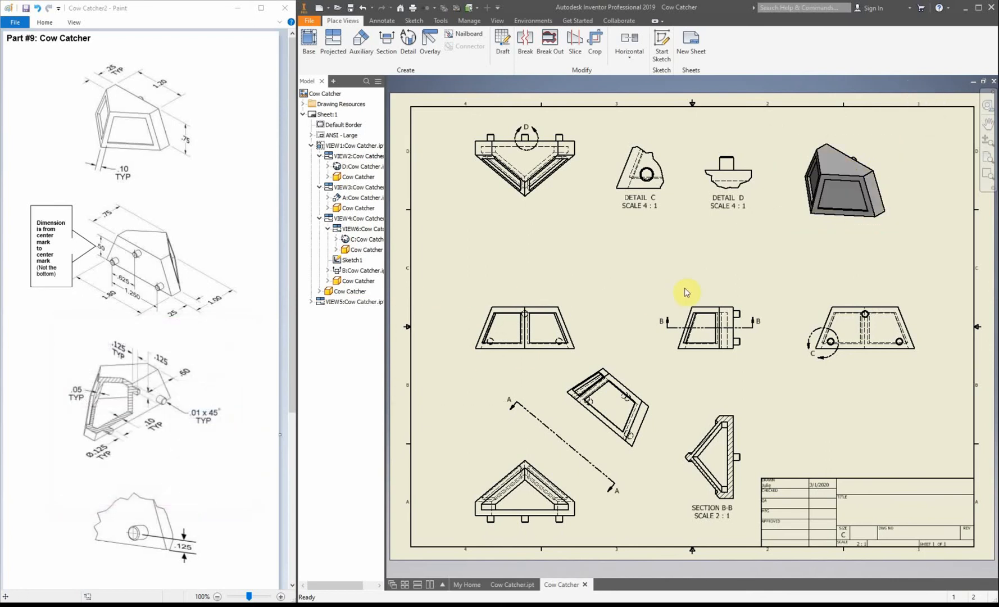
{"action": "left_click_drag", "start_coordinate": [889, 162], "coordinate": [914, 167]}
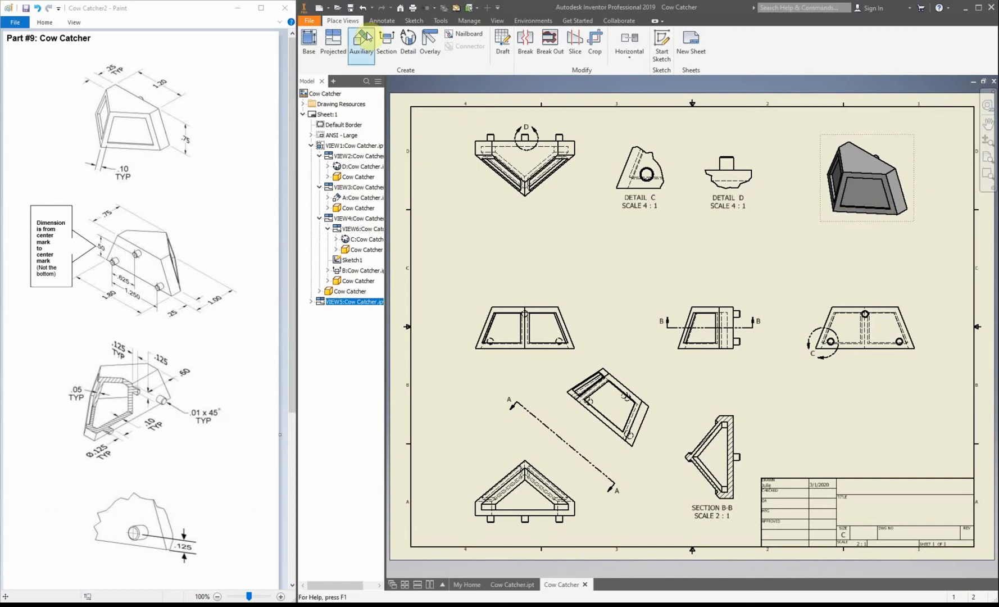
Add a center mark to the round peg in Detail C
{"action": "left_click", "coordinate": [384, 21]}
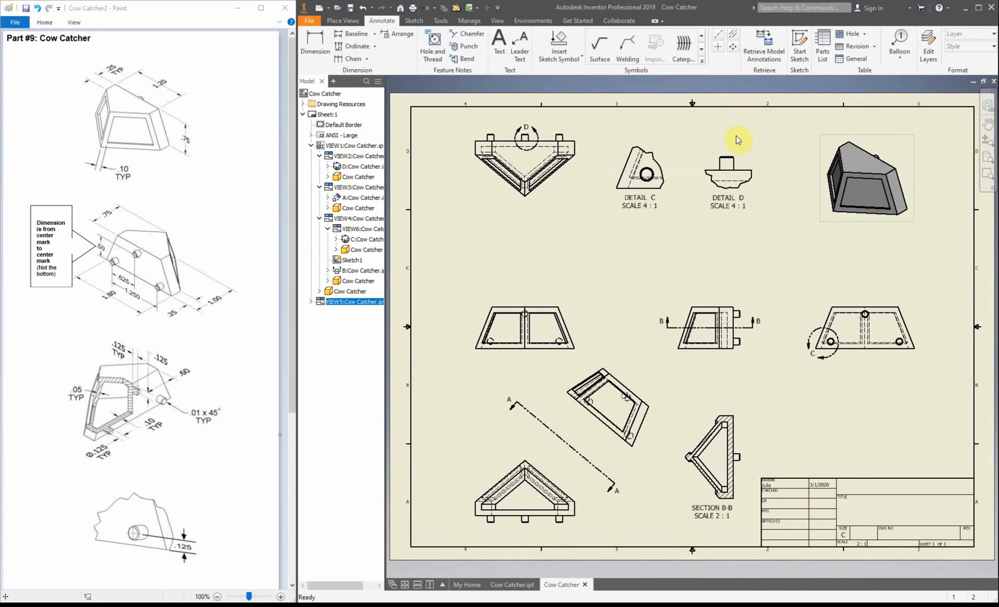
{"action": "left_click", "coordinate": [718, 49]}
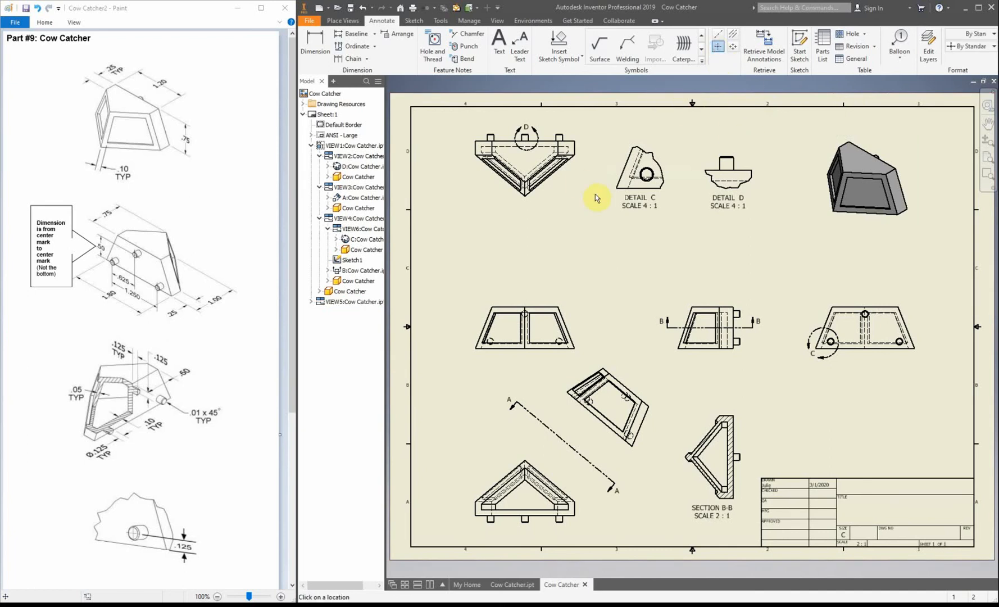
{"action": "left_click", "coordinate": [719, 47]}
{"action": "scroll", "coordinate": [649, 174], "scroll_direction": "up", "scroll_amount": 5}
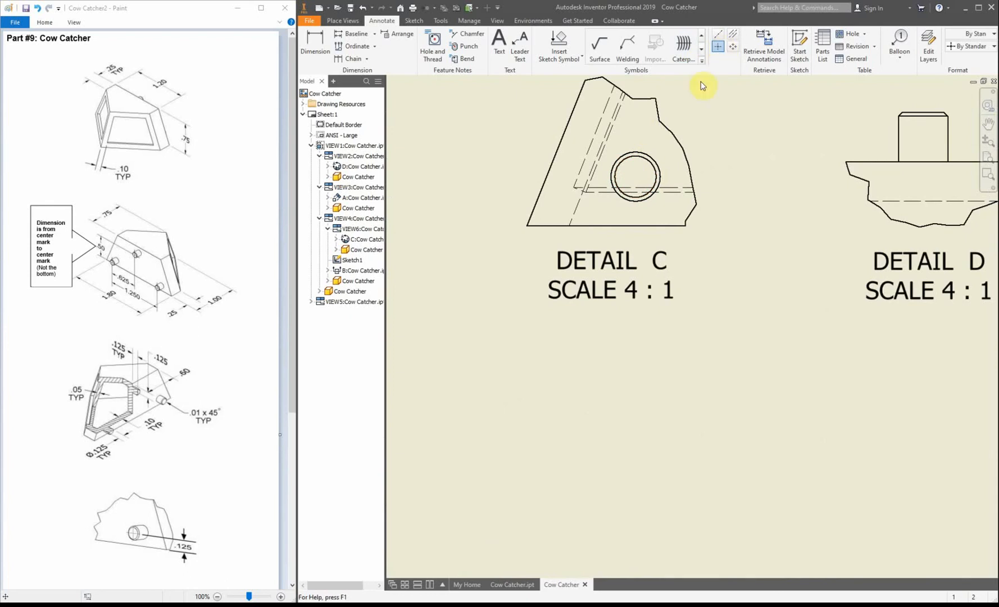
{"action": "left_click", "coordinate": [645, 155]}
{"action": "scroll", "coordinate": [697, 187], "scroll_direction": "down", "scroll_amount": 5}
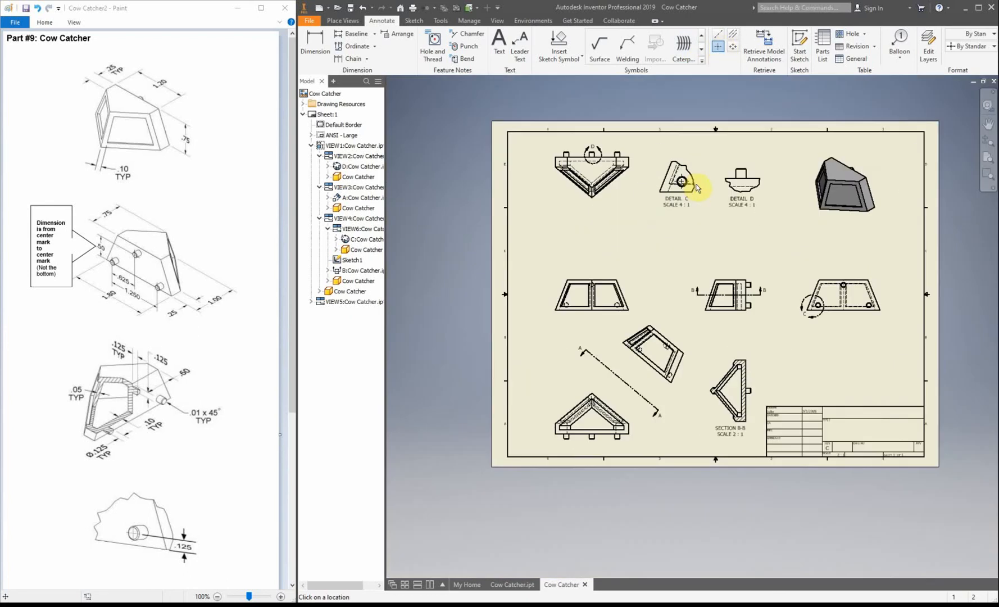
Add center marks to the three round pegs in the rear view
{"action": "scroll", "coordinate": [833, 322], "scroll_direction": "up", "scroll_amount": 5}
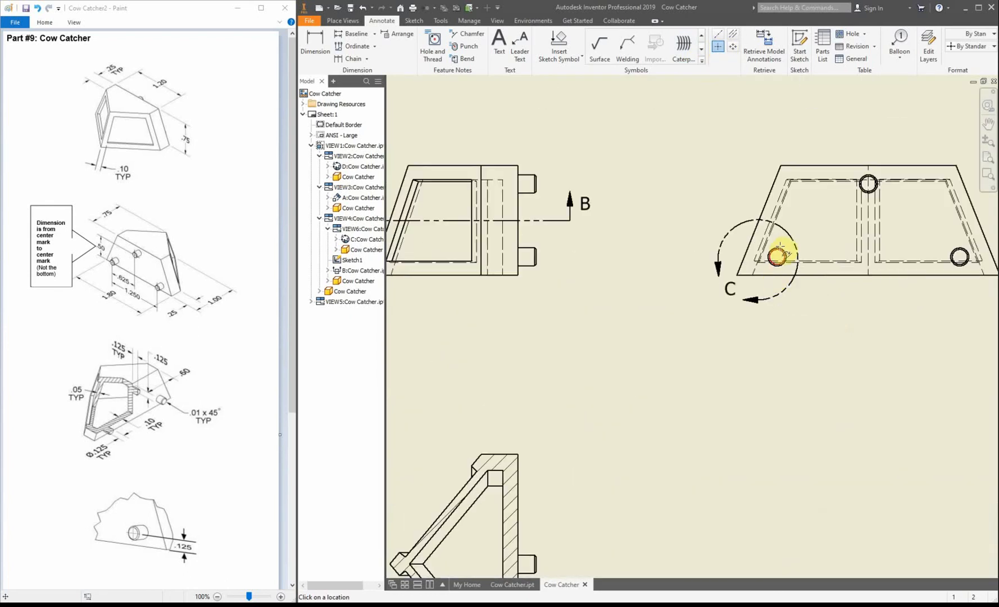
{"action": "left_click", "coordinate": [780, 251]}
{"action": "scroll", "coordinate": [879, 217], "scroll_direction": "down", "scroll_amount": 5}
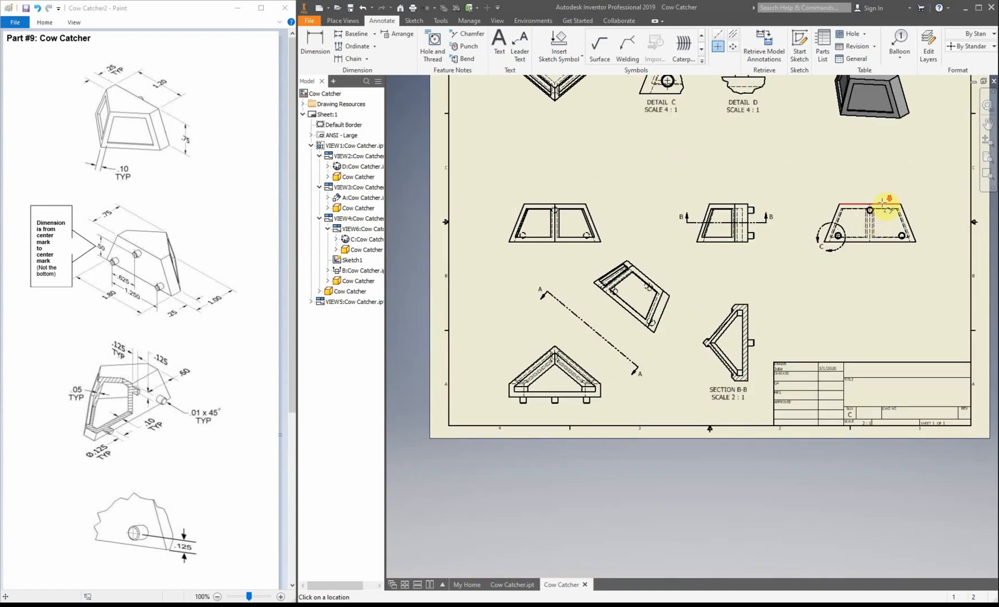
{"action": "scroll", "coordinate": [823, 226], "scroll_direction": "up", "scroll_amount": 5}
{"action": "left_click", "coordinate": [827, 226]}
{"action": "scroll", "coordinate": [860, 267], "scroll_direction": "down", "scroll_amount": 5}
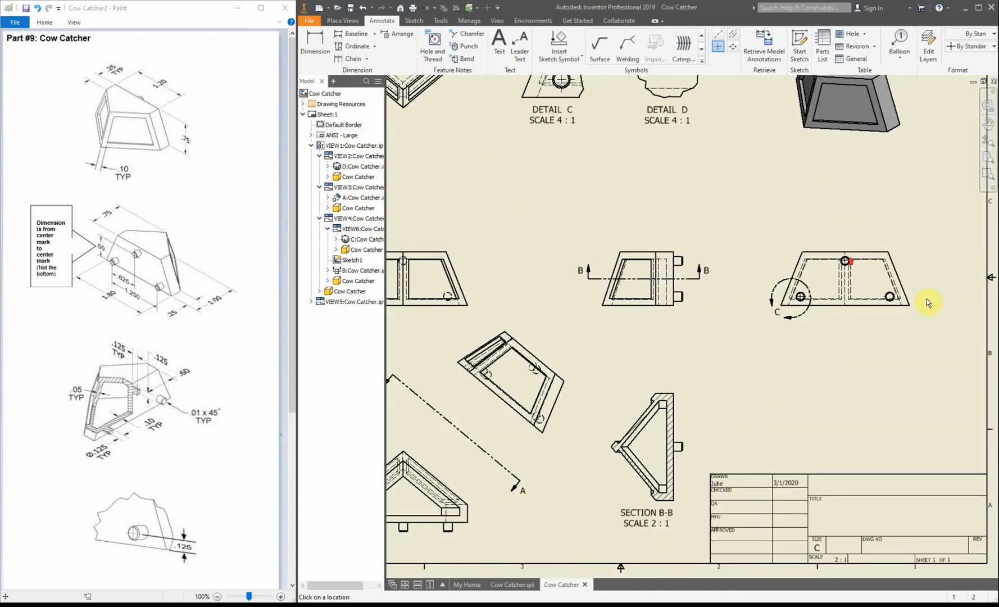
{"action": "scroll", "coordinate": [832, 295], "scroll_direction": "up", "scroll_amount": 5}
{"action": "left_click", "coordinate": [822, 285]}
{"action": "scroll", "coordinate": [647, 323], "scroll_direction": "down", "scroll_amount": 5}
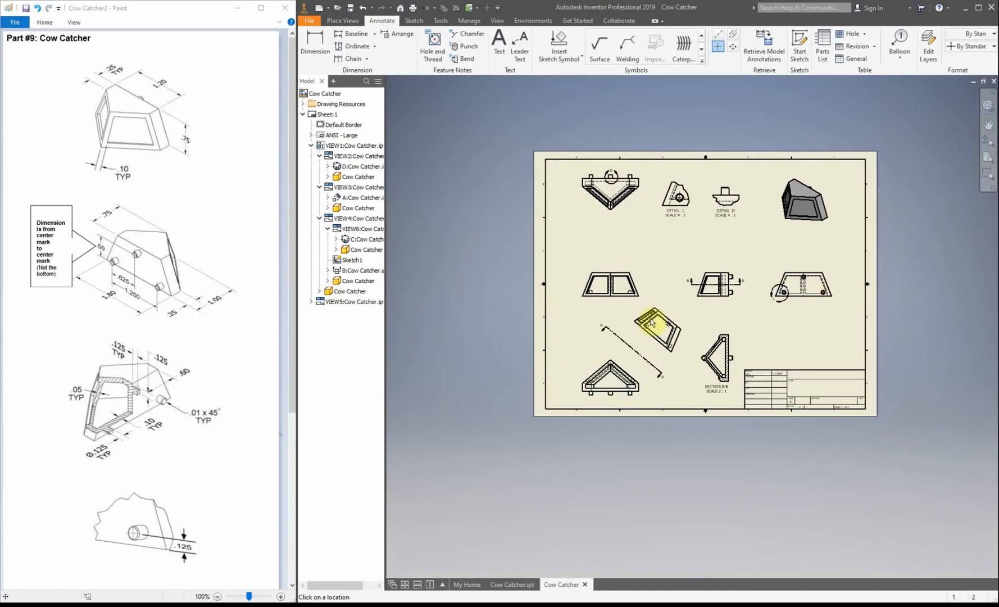
Add a centerline bisector between the two sides of the left peg in the top view
{"action": "scroll", "coordinate": [632, 304], "scroll_direction": "up", "scroll_amount": 5}
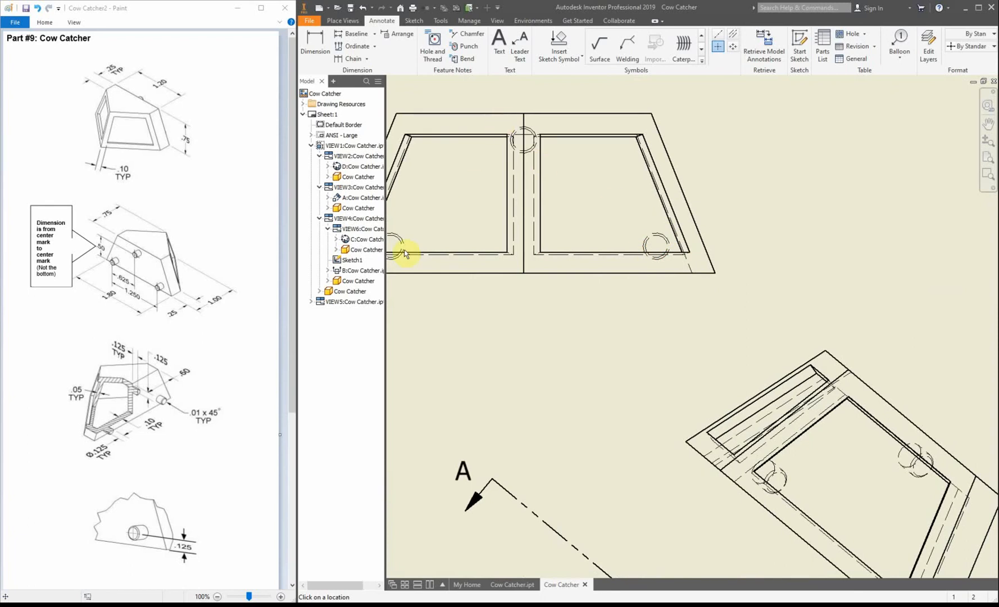
{"action": "scroll", "coordinate": [616, 272], "scroll_direction": "down", "scroll_amount": 5}
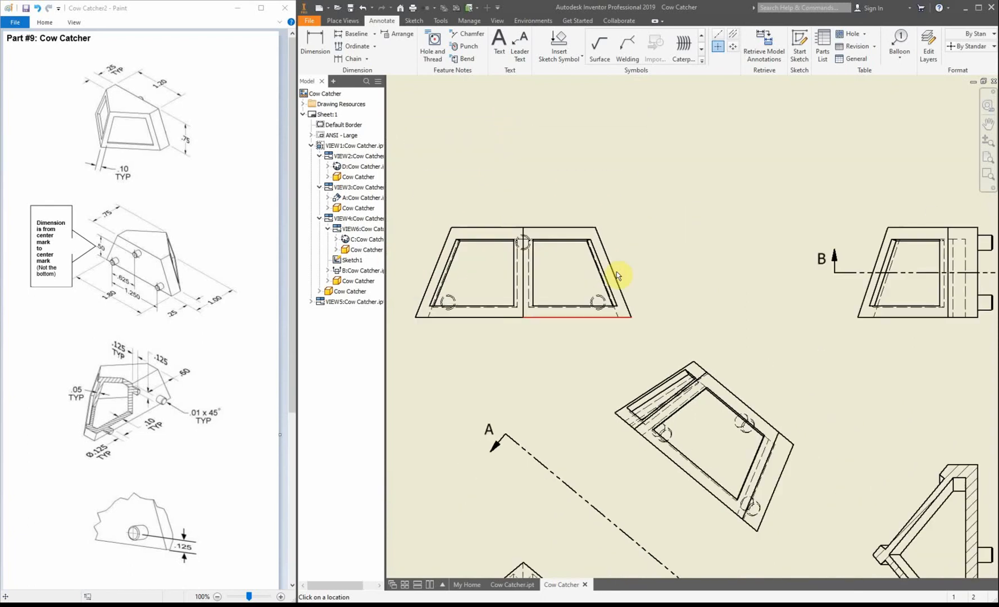
{"action": "left_click", "coordinate": [732, 34]}
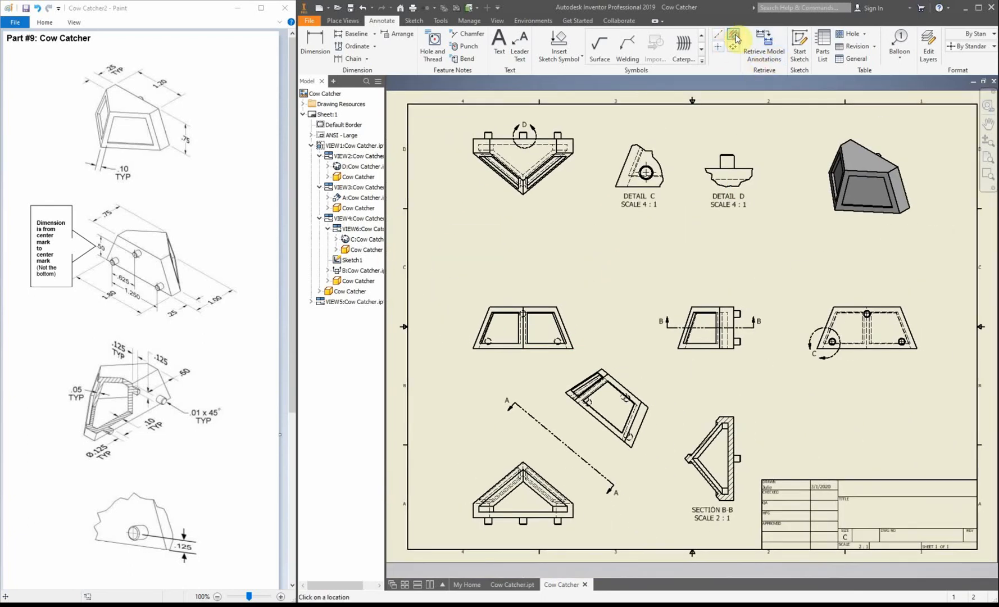
{"action": "scroll", "coordinate": [474, 117], "scroll_direction": "up", "scroll_amount": 8}
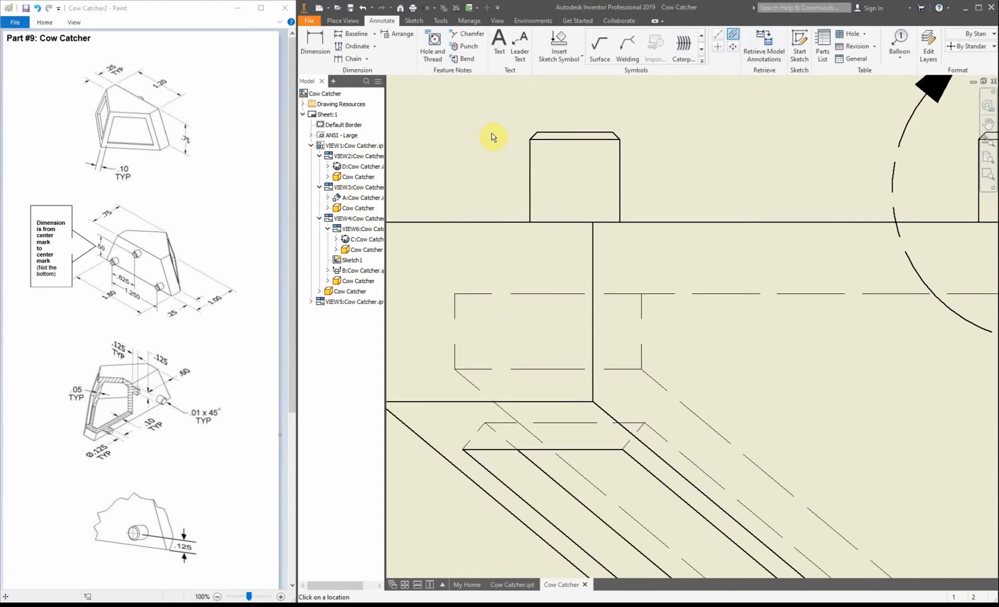
{"action": "left_click", "coordinate": [530, 178]}
{"action": "left_click", "coordinate": [619, 170]}
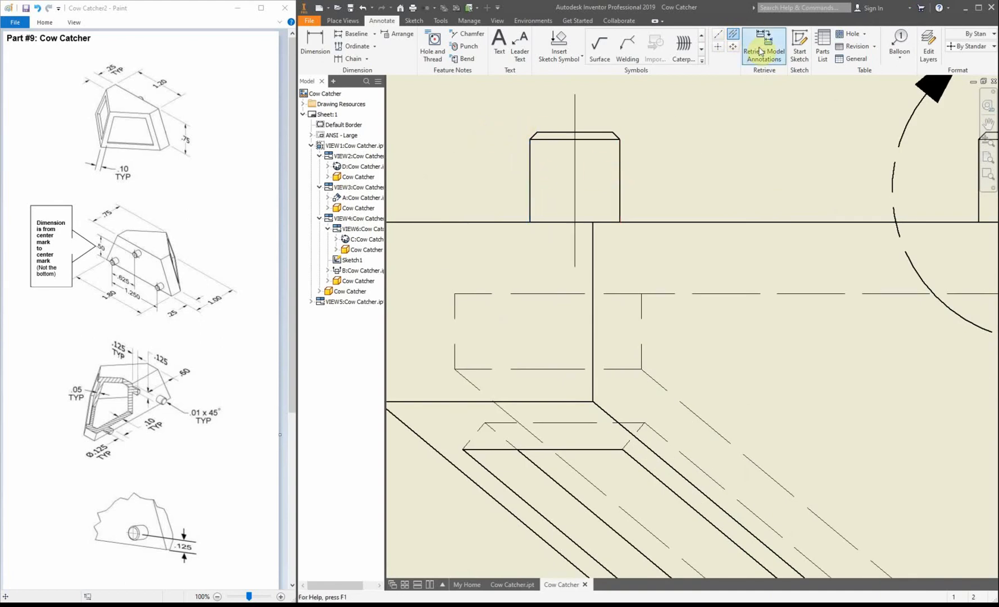
{"action": "scroll", "coordinate": [618, 185], "scroll_direction": "down", "scroll_amount": 6}
Add centerline bisectors to the middle and right pegs in the top view
{"action": "scroll", "coordinate": [709, 191], "scroll_direction": "up", "scroll_amount": 6}
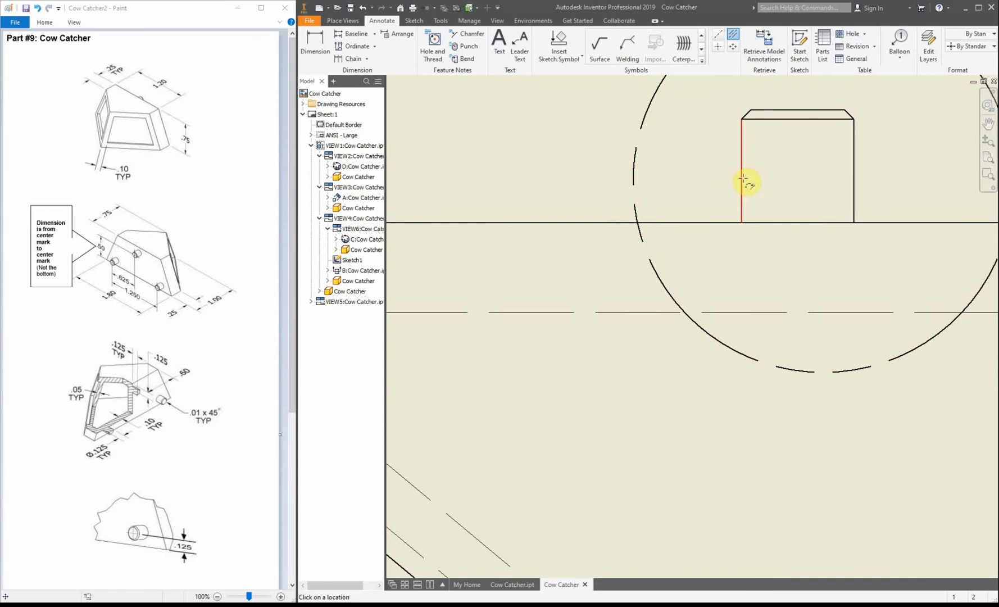
{"action": "left_click", "coordinate": [853, 160]}
{"action": "scroll", "coordinate": [806, 195], "scroll_direction": "down", "scroll_amount": 6}
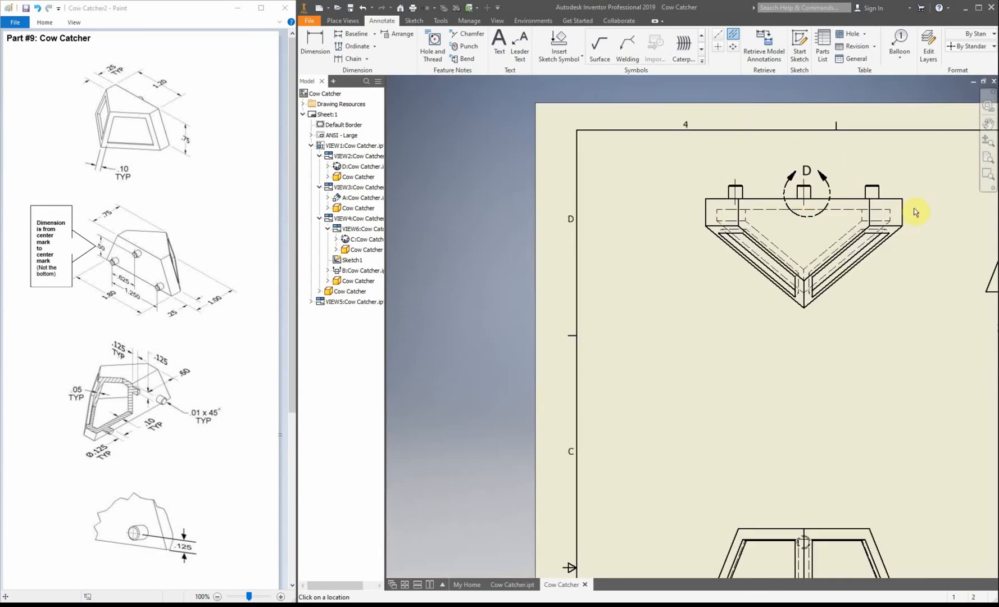
{"action": "scroll", "coordinate": [904, 209], "scroll_direction": "up", "scroll_amount": 6}
{"action": "left_click", "coordinate": [549, 161]}
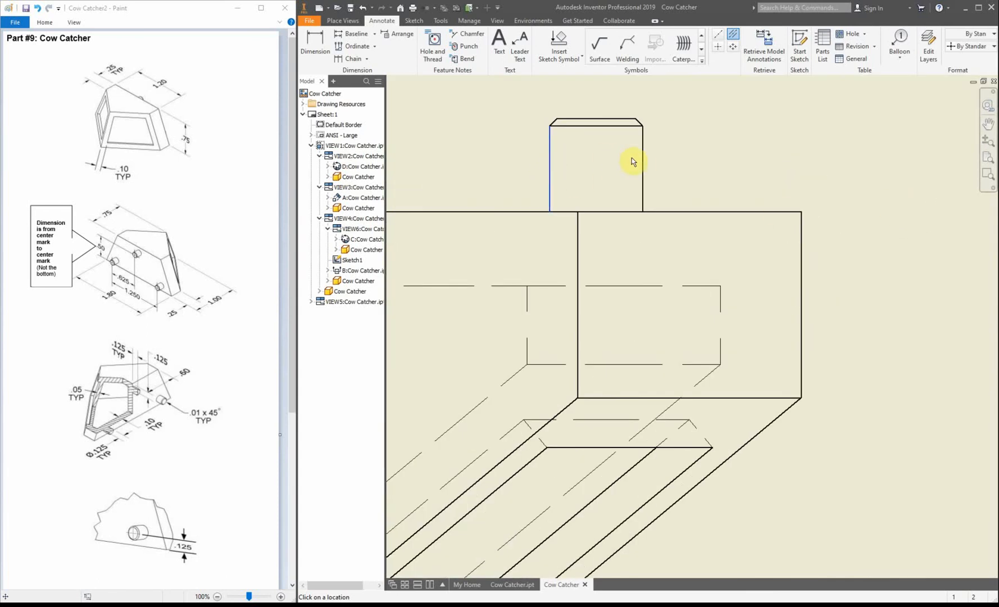
{"action": "left_click", "coordinate": [642, 159]}
{"action": "scroll", "coordinate": [591, 196], "scroll_direction": "down", "scroll_amount": 6}
Add a centerline bisector between the two vertical sides of the peg in Detail D
{"action": "scroll", "coordinate": [896, 236], "scroll_direction": "up", "scroll_amount": 6}
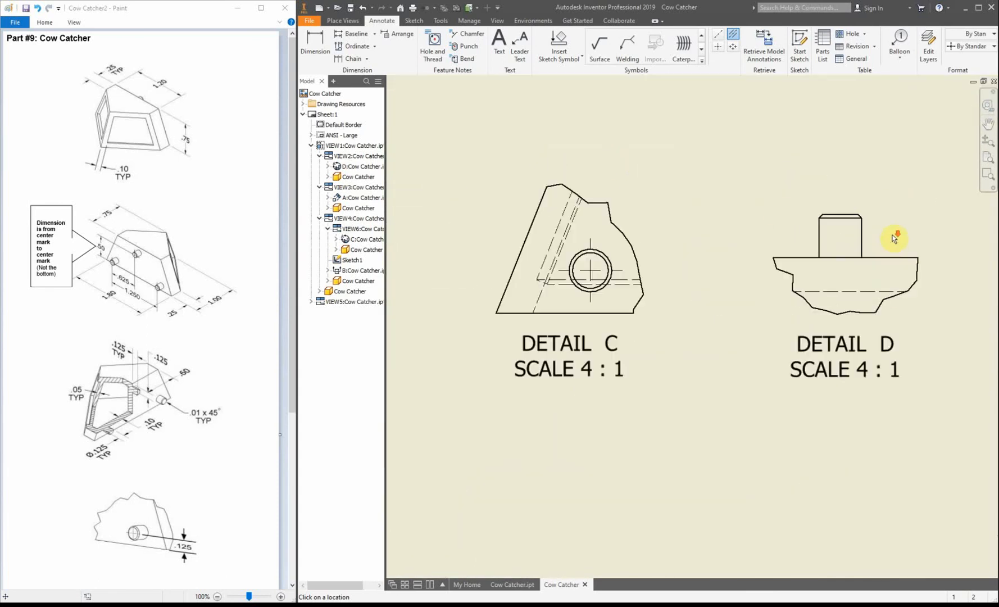
{"action": "left_click", "coordinate": [632, 242]}
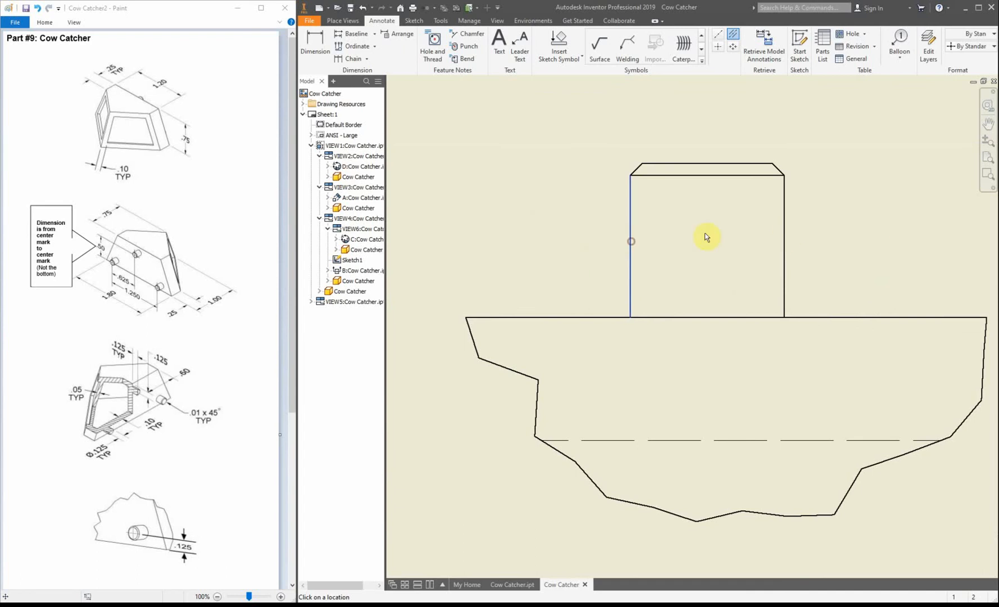
{"action": "left_click", "coordinate": [783, 232]}
{"action": "scroll", "coordinate": [782, 232], "scroll_direction": "down", "scroll_amount": 6}
Add centerline bisectors to the upper and lower pegs in the side view and to the peg in Section B-B
{"action": "scroll", "coordinate": [669, 473], "scroll_direction": "up", "scroll_amount": 3}
{"action": "scroll", "coordinate": [709, 122], "scroll_direction": "up", "scroll_amount": 4}
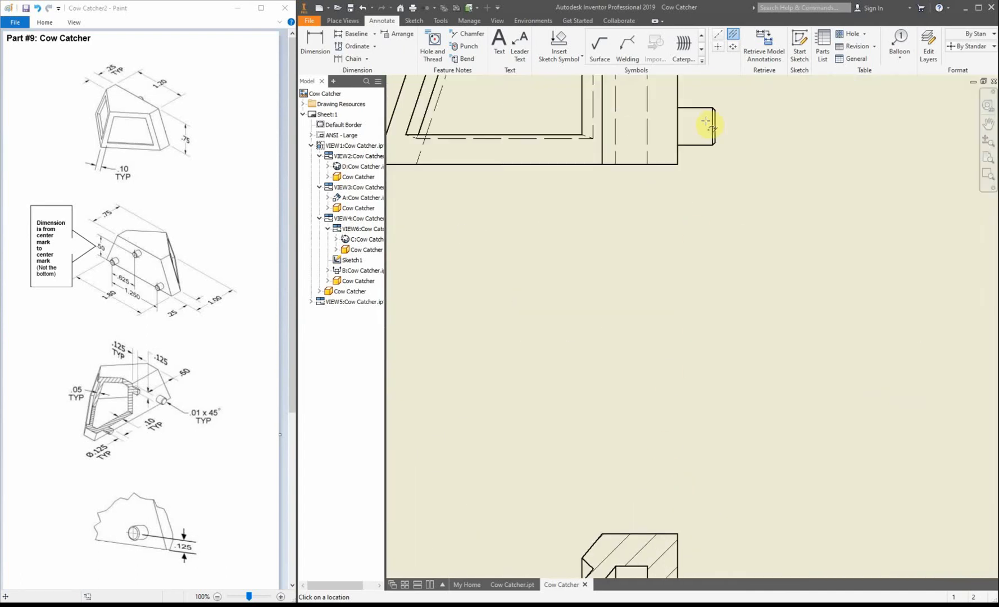
{"action": "scroll", "coordinate": [709, 116], "scroll_direction": "down", "scroll_amount": 6}
{"action": "scroll", "coordinate": [709, 123], "scroll_direction": "up", "scroll_amount": 5}
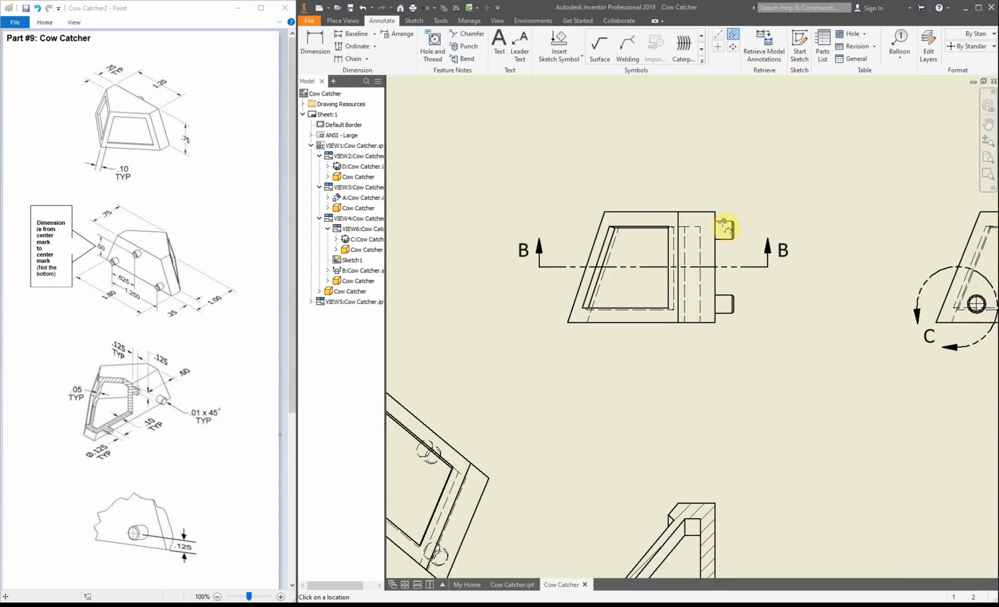
{"action": "left_click", "coordinate": [721, 295]}
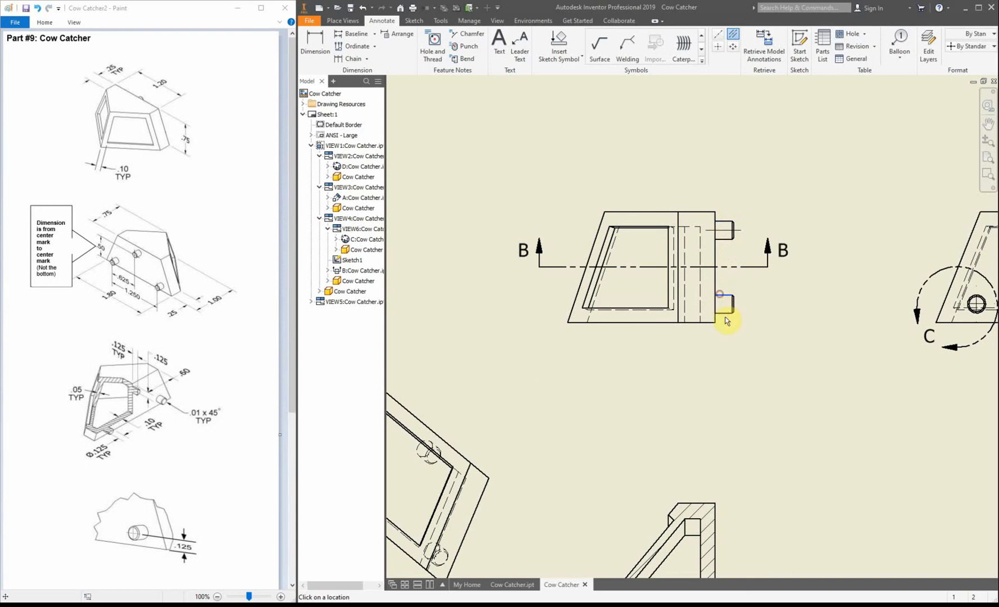
{"action": "scroll", "coordinate": [703, 309], "scroll_direction": "down", "scroll_amount": 5}
{"action": "scroll", "coordinate": [705, 326], "scroll_direction": "up", "scroll_amount": 6}
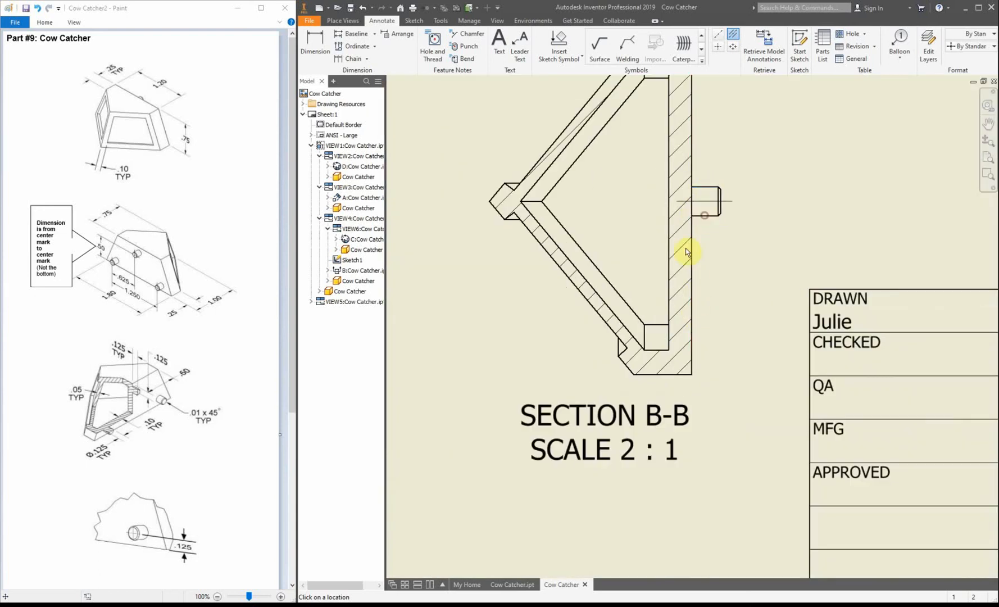
{"action": "scroll", "coordinate": [691, 252], "scroll_direction": "down", "scroll_amount": 5}
Add centerline bisectors to the left, middle and right pegs in the view at the sheet's lower-left corner
{"action": "scroll", "coordinate": [528, 290], "scroll_direction": "up", "scroll_amount": 6}
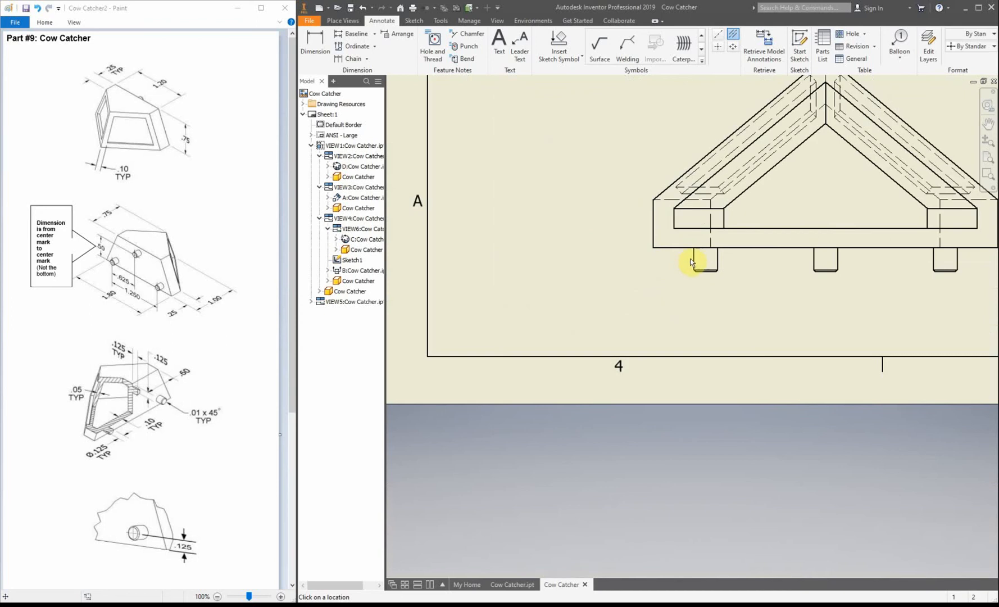
{"action": "left_click", "coordinate": [694, 259]}
{"action": "left_click", "coordinate": [716, 260]}
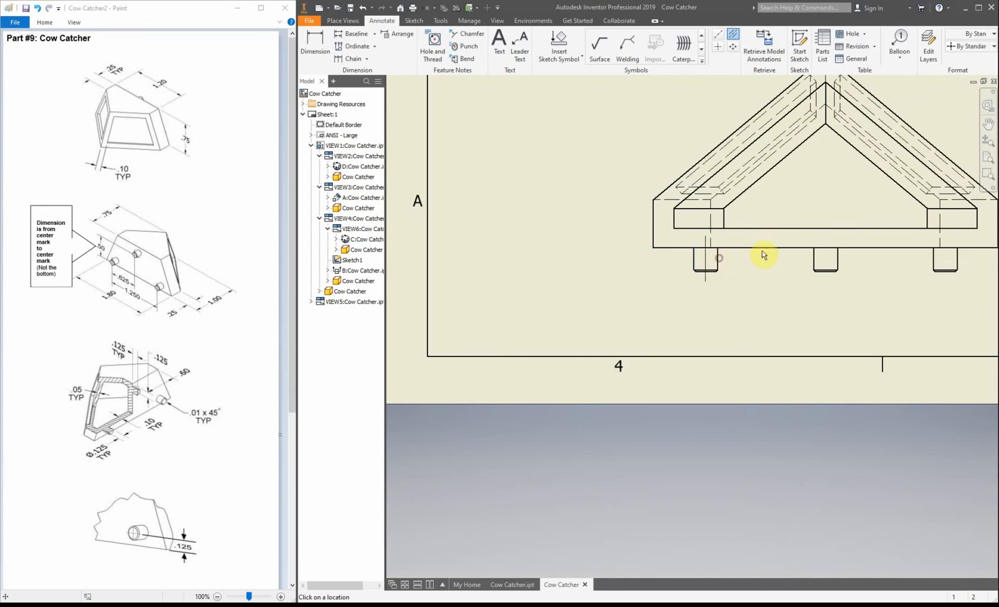
{"action": "left_click", "coordinate": [814, 259]}
{"action": "left_click", "coordinate": [837, 259]}
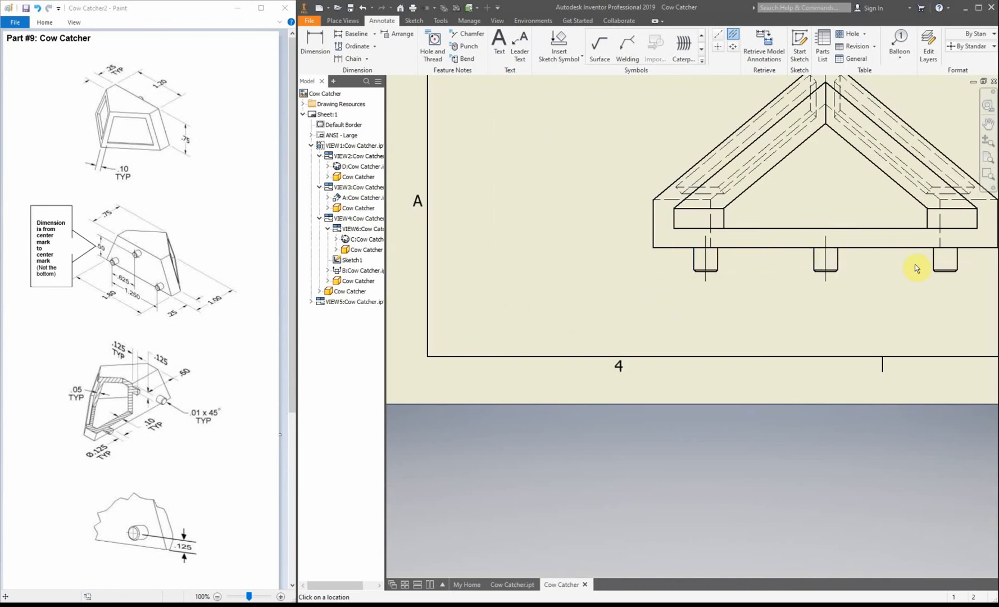
{"action": "scroll", "coordinate": [730, 258], "scroll_direction": "down", "scroll_amount": 5}
{"action": "scroll", "coordinate": [591, 253], "scroll_direction": "up", "scroll_amount": 5}
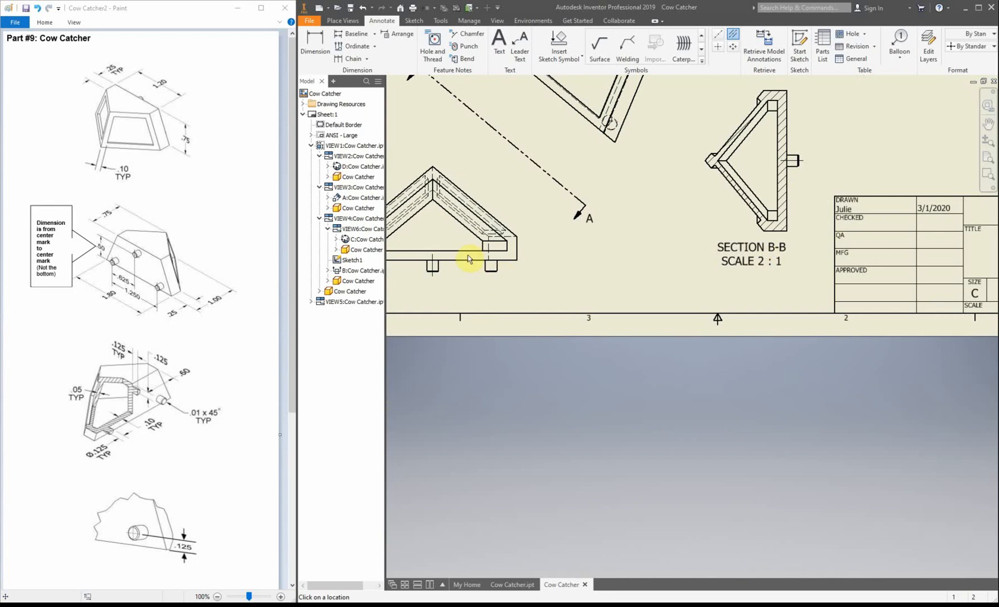
{"action": "scroll", "coordinate": [469, 258], "scroll_direction": "up", "scroll_amount": 5}
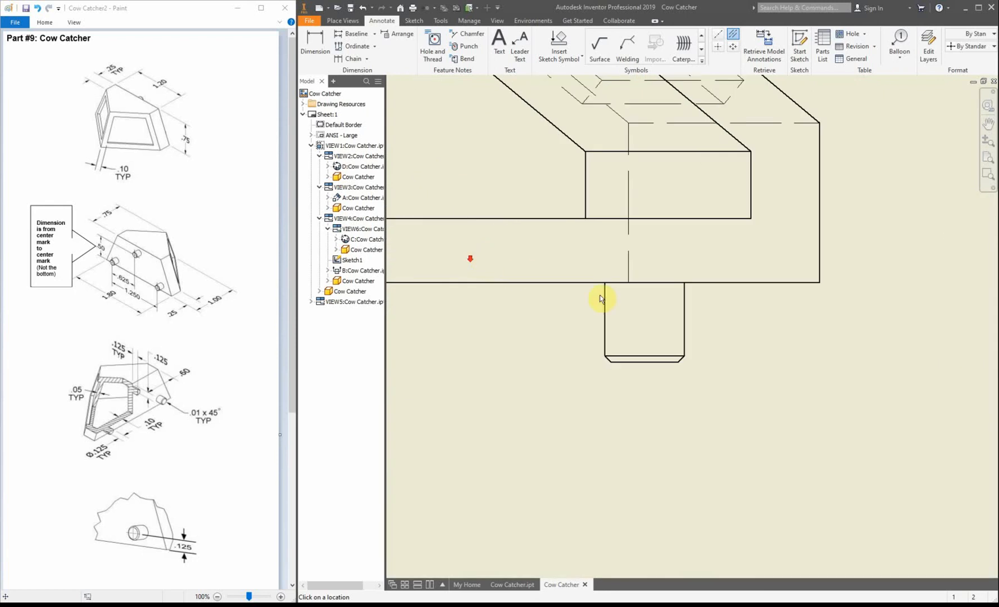
{"action": "left_click", "coordinate": [683, 317]}
{"action": "scroll", "coordinate": [737, 222], "scroll_direction": "down", "scroll_amount": 5}
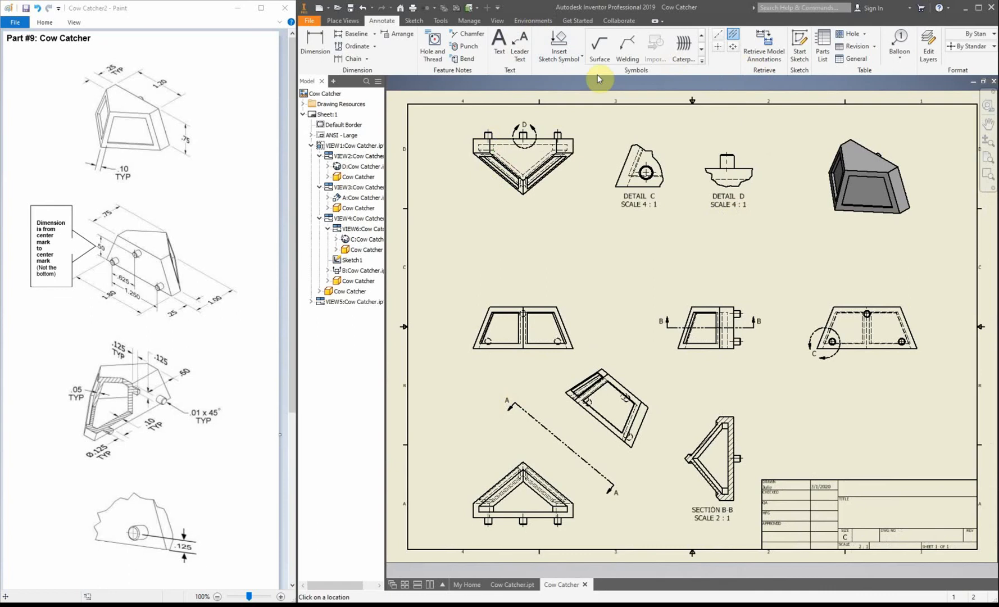
Add a chamfer note to the peg's upper-right chamfer in Detail D, placed up and to the right of the peg
{"action": "left_click", "coordinate": [467, 34]}
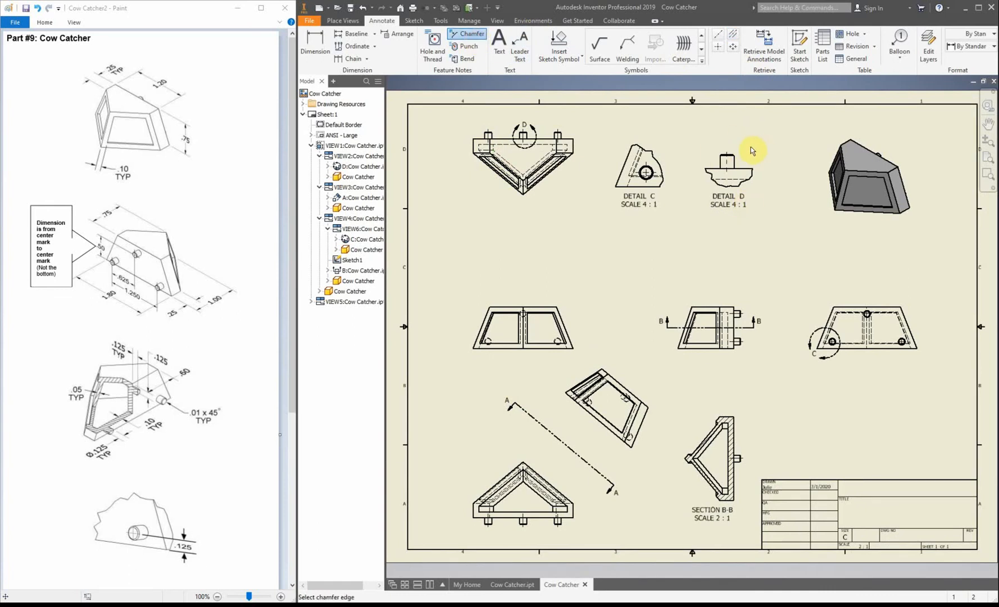
{"action": "scroll", "coordinate": [750, 146], "scroll_direction": "up", "scroll_amount": 5}
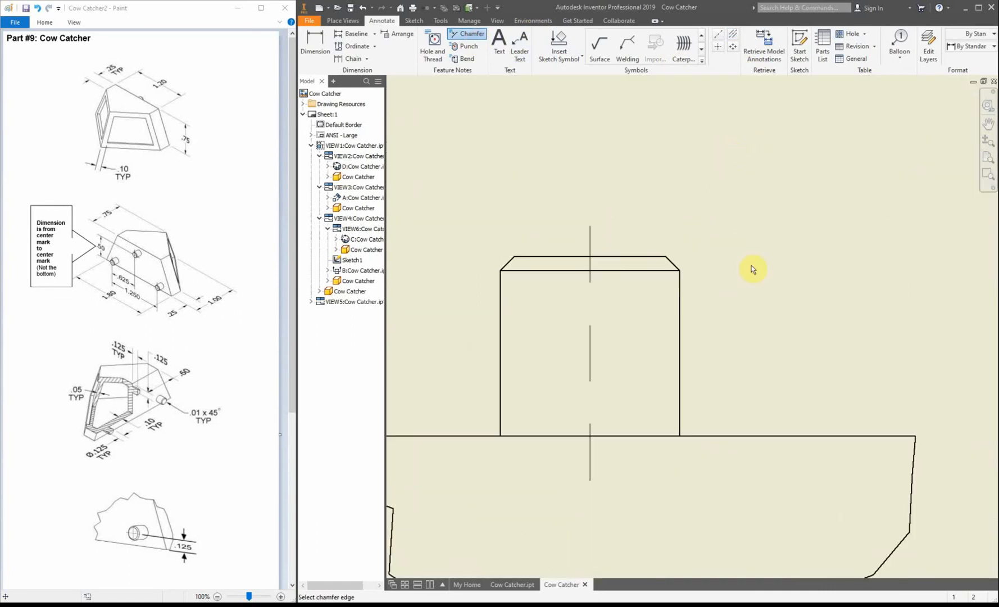
{"action": "left_click", "coordinate": [674, 266]}
{"action": "left_click", "coordinate": [650, 258]}
{"action": "left_click", "coordinate": [754, 172]}
{"action": "scroll", "coordinate": [709, 239], "scroll_direction": "up", "scroll_amount": 5}
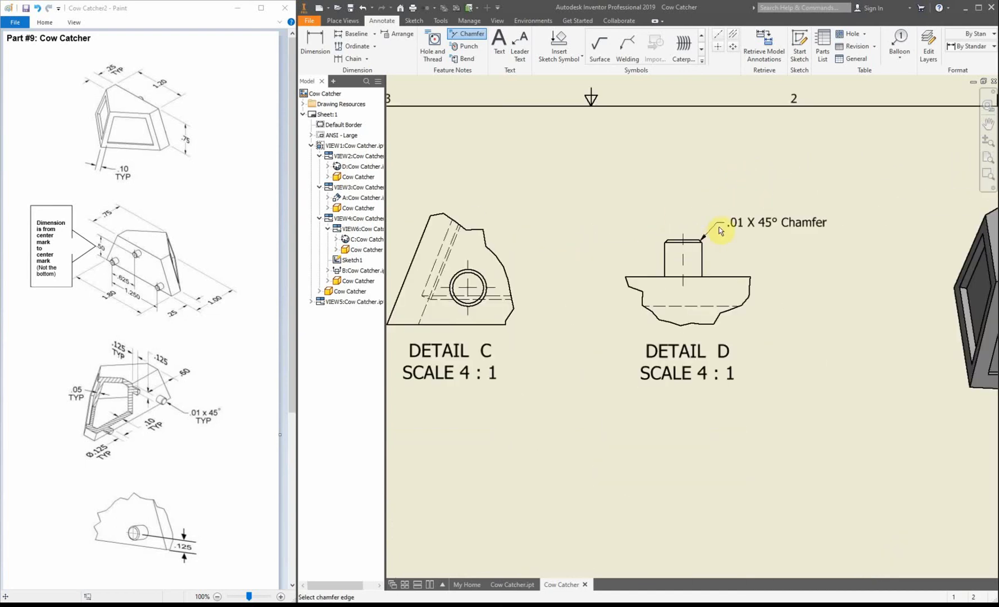
{"action": "scroll", "coordinate": [821, 224], "scroll_direction": "down", "scroll_amount": 2}
{"action": "right_click", "coordinate": [815, 223]}
{"action": "left_click", "coordinate": [832, 225]}
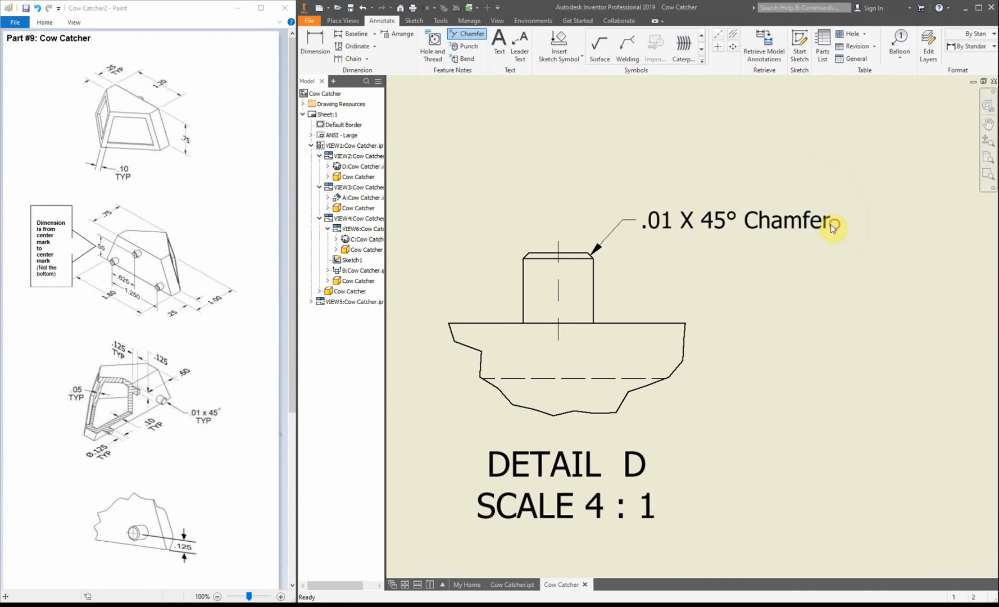
Append TYP to the chamfer note in Detail D
{"action": "double_click", "coordinate": [754, 220]}
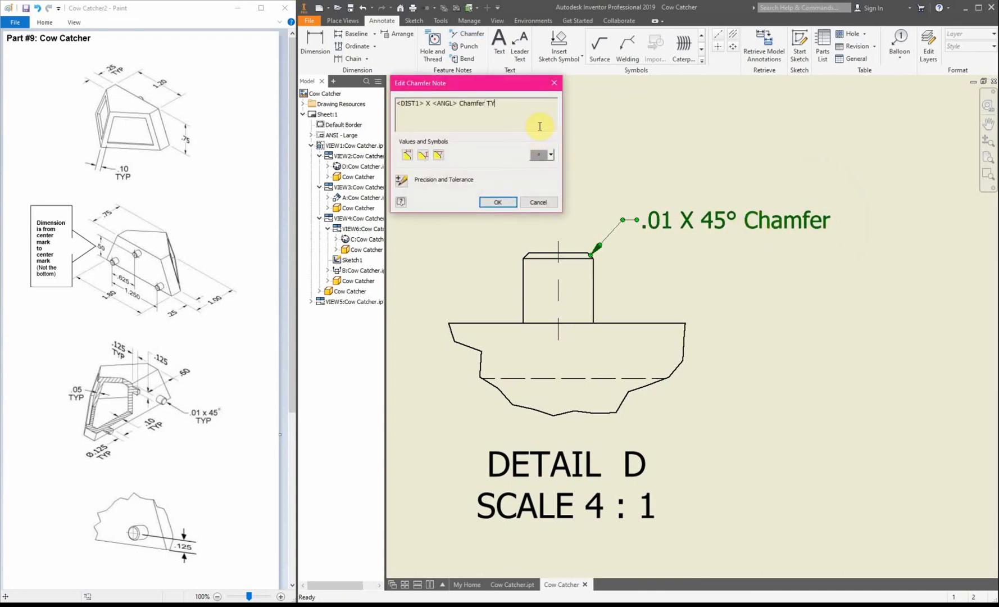
{"action": "left_click", "coordinate": [509, 198]}
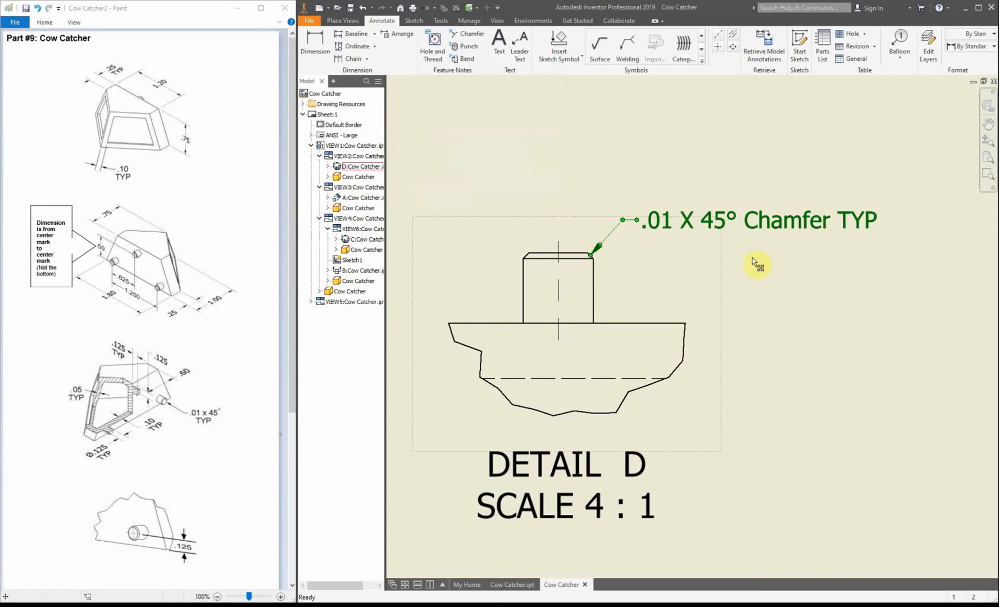
{"action": "left_click", "coordinate": [769, 259]}
Dimension the thickness of the upper sloped wall in Section B-B, placing the text outside the wall
{"action": "scroll", "coordinate": [567, 253], "scroll_direction": "up", "scroll_amount": 5}
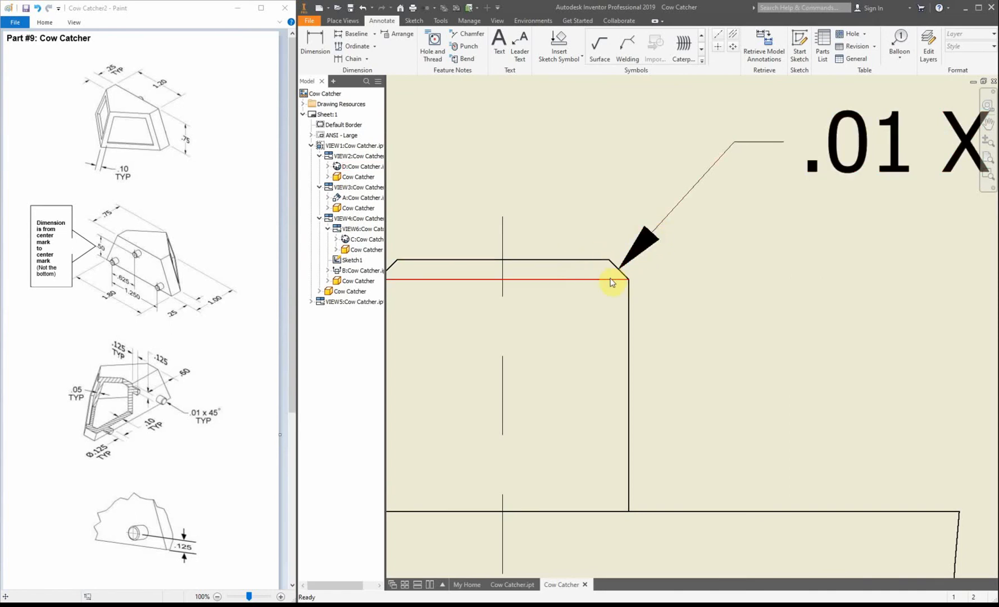
{"action": "key", "text": "Home"}
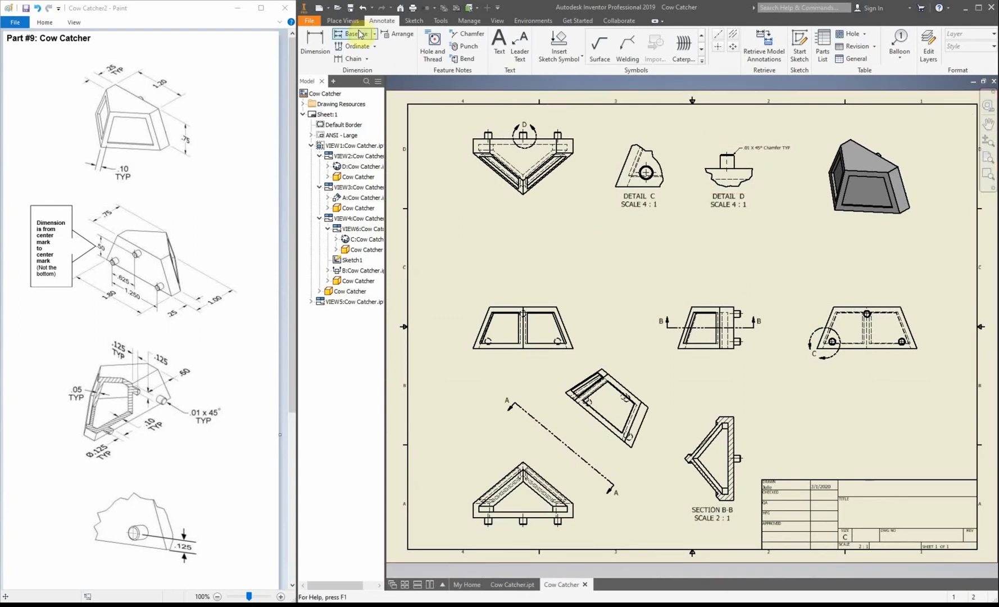
{"action": "left_click", "coordinate": [314, 40]}
{"action": "scroll", "coordinate": [709, 469], "scroll_direction": "up", "scroll_amount": 5}
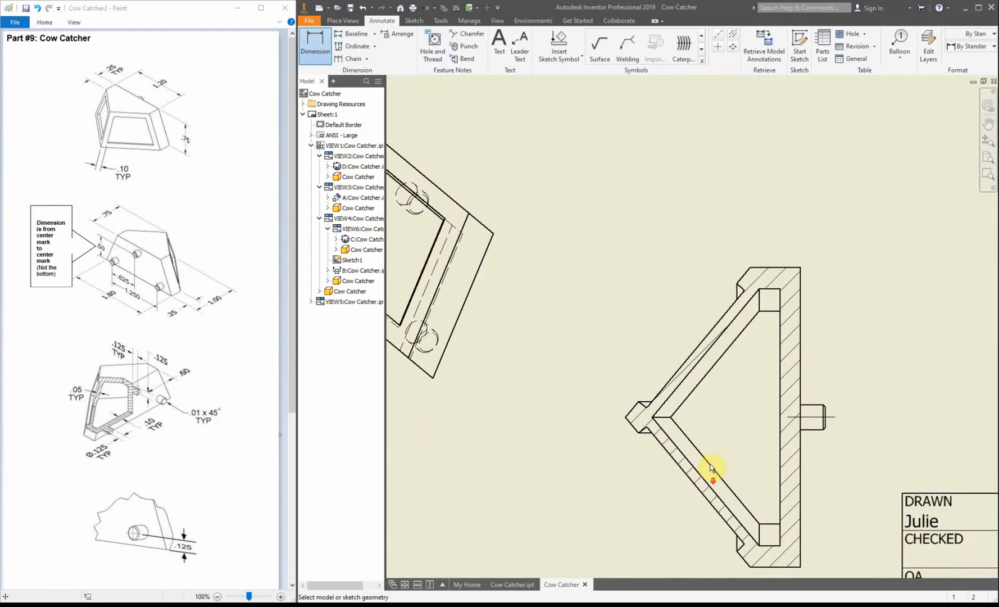
{"action": "scroll", "coordinate": [747, 214], "scroll_direction": "up", "scroll_amount": 3}
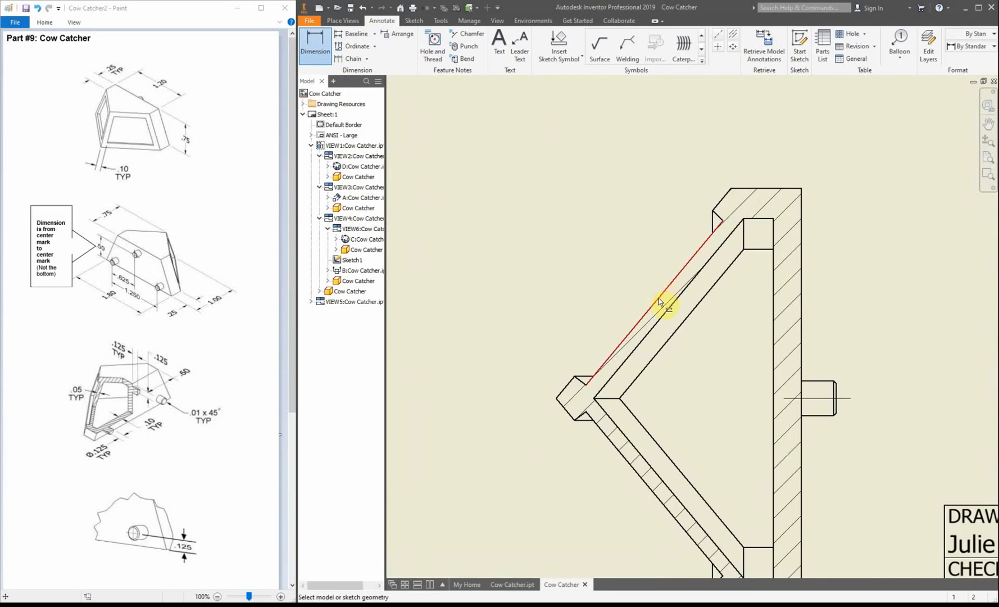
{"action": "left_click", "coordinate": [649, 310]}
{"action": "left_click", "coordinate": [661, 315]}
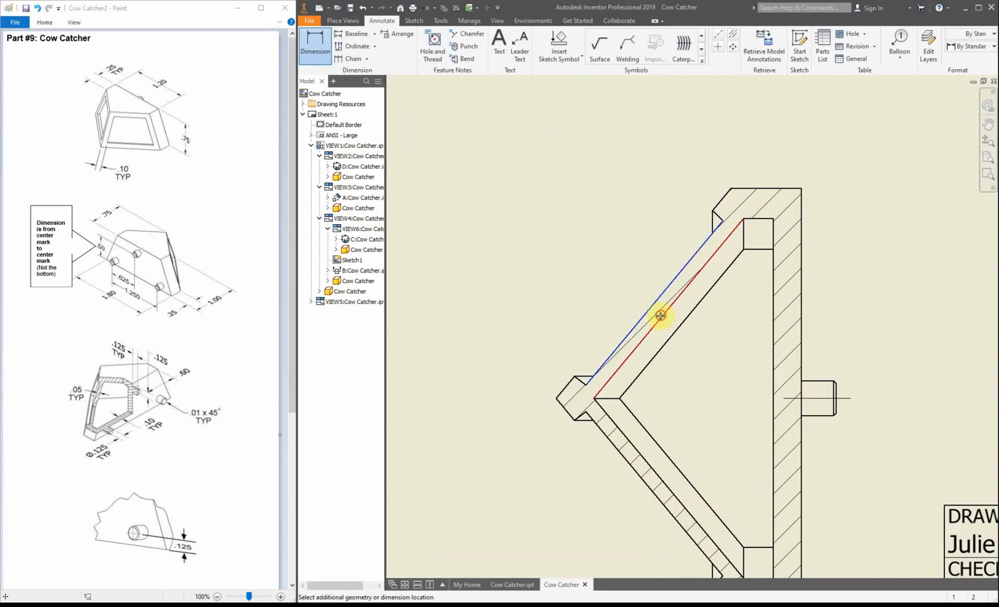
{"action": "left_click", "coordinate": [624, 301]}
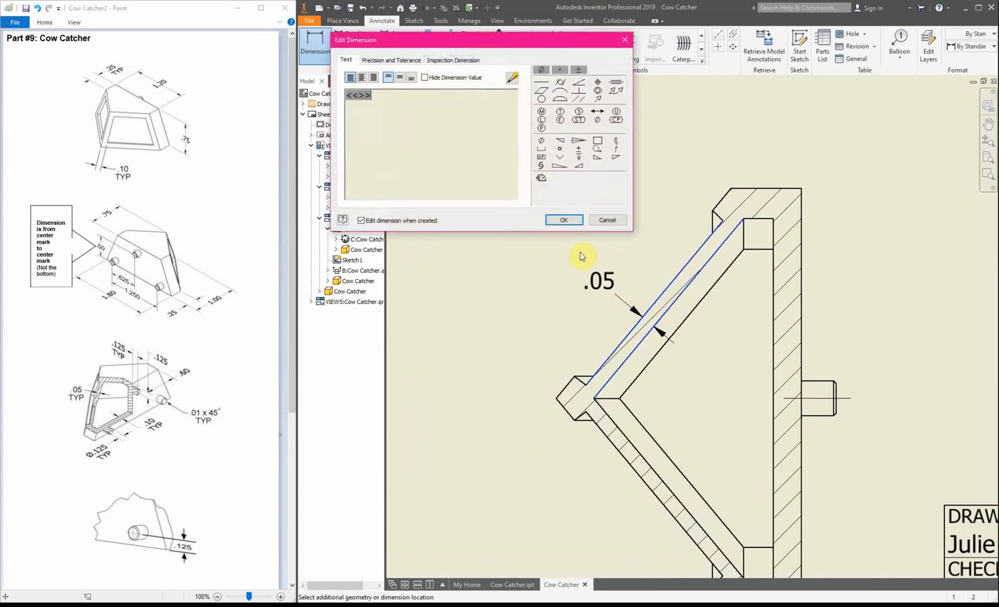
{"action": "left_click", "coordinate": [570, 221]}
Dimension the thickness of the vertical back wall in Section B-B and move its text outside the part on the peg side
{"action": "left_click", "coordinate": [773, 302]}
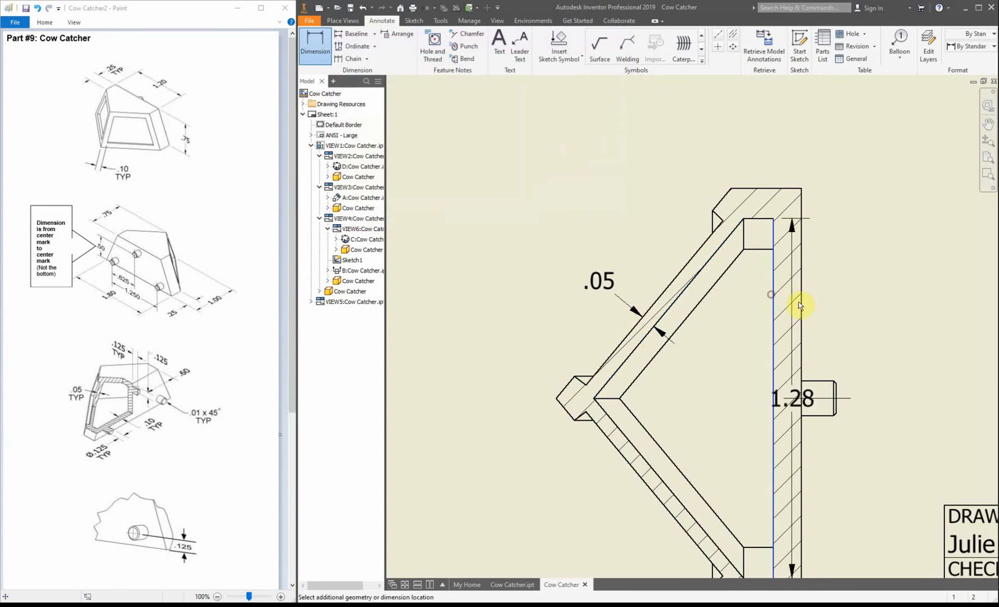
{"action": "left_click", "coordinate": [801, 302]}
{"action": "left_click", "coordinate": [840, 312]}
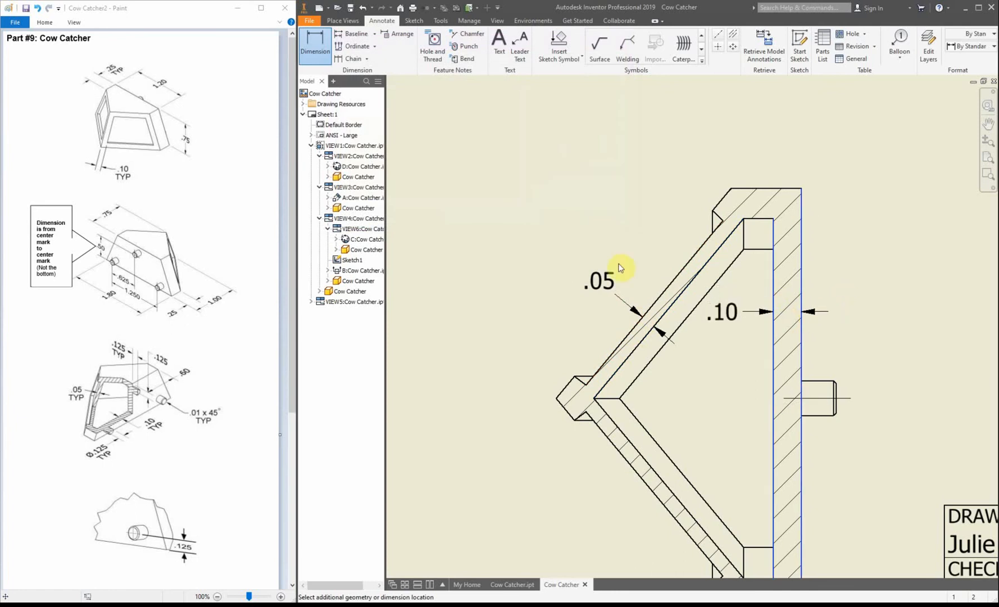
{"action": "left_click", "coordinate": [572, 222]}
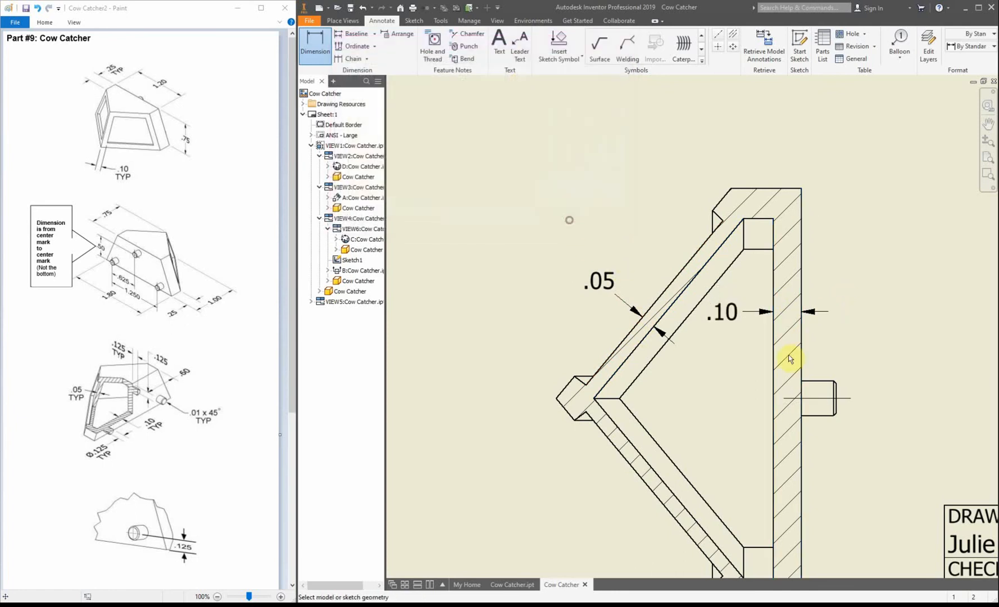
{"action": "right_click", "coordinate": [732, 347]}
{"action": "left_click", "coordinate": [759, 346]}
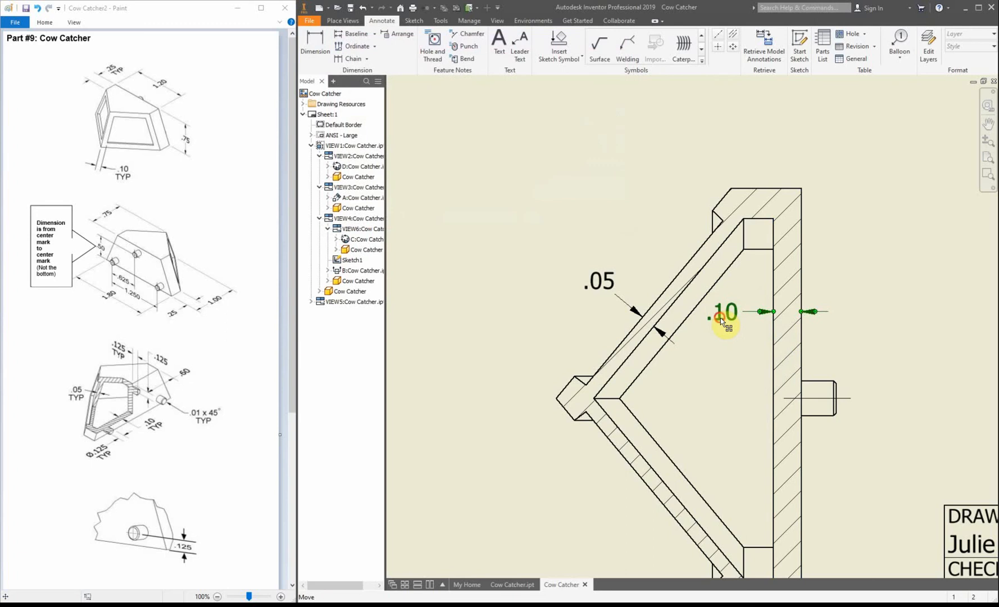
{"action": "left_click_drag", "start_coordinate": [721, 319], "coordinate": [853, 311]}
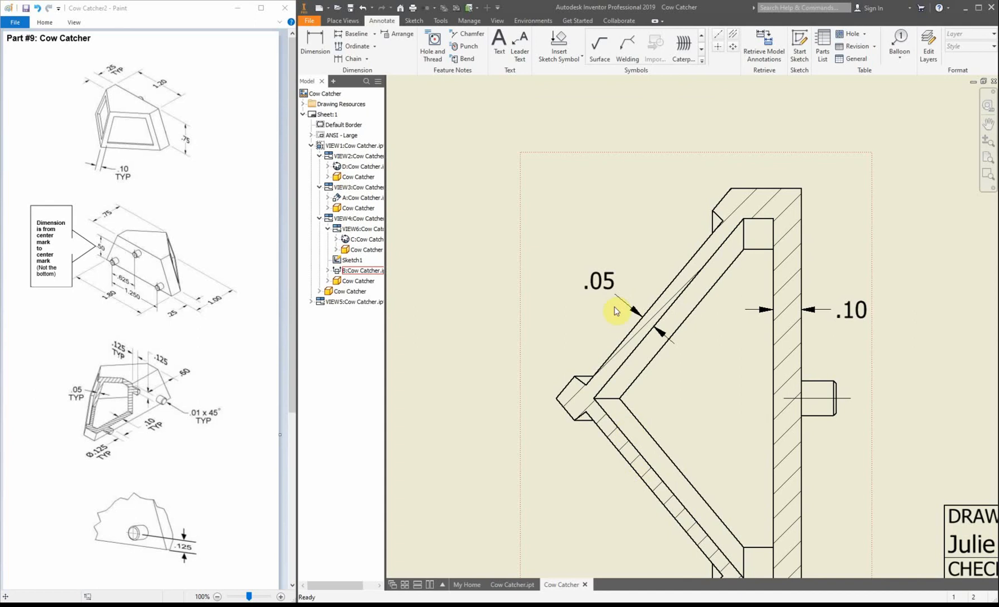
Append TYP to the sloped wall's thickness dimension in Section B-B
{"action": "double_click", "coordinate": [610, 279]}
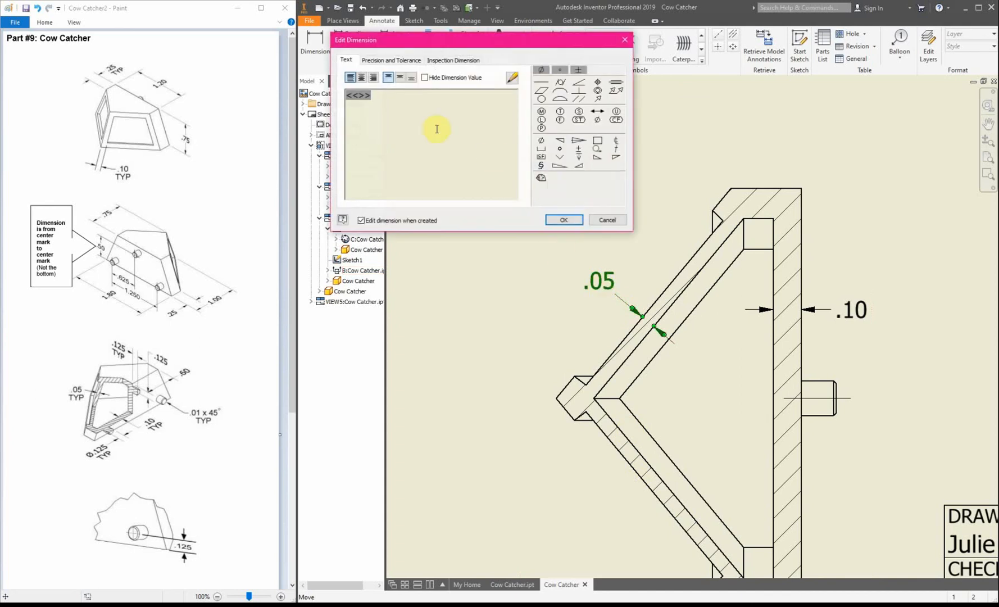
{"action": "type", "text": "TYP"}
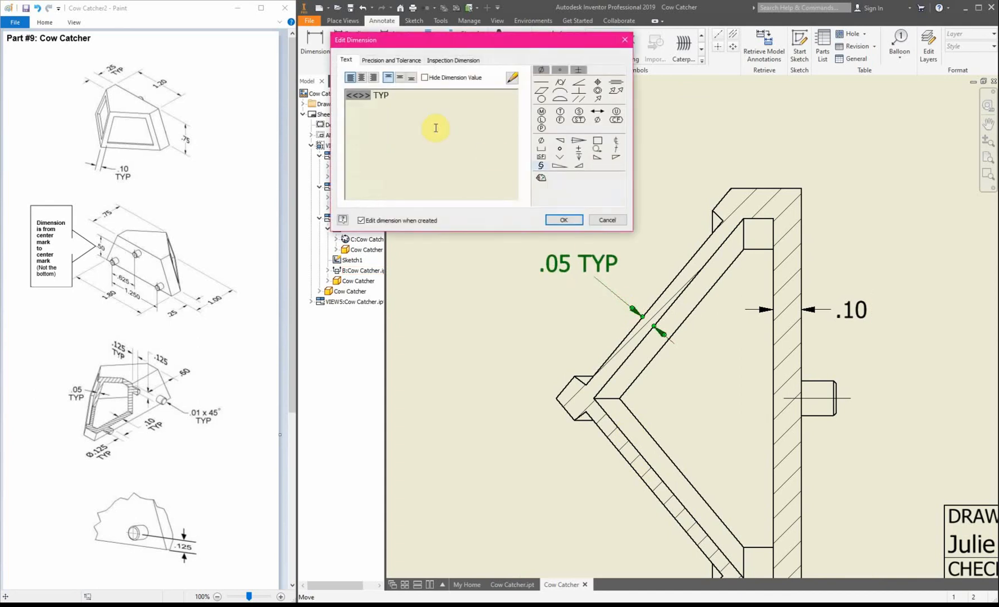
{"action": "left_click", "coordinate": [564, 220]}
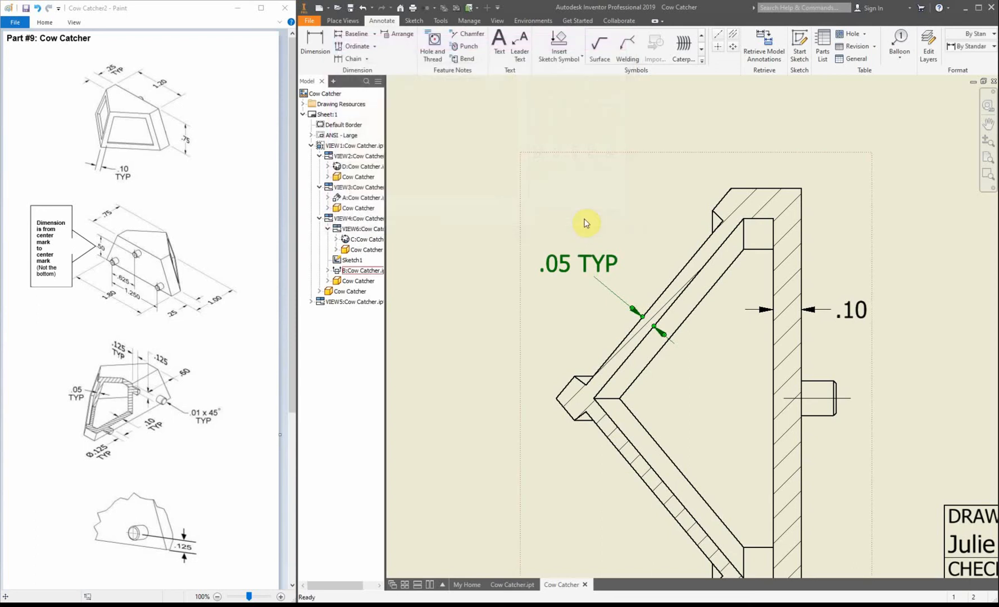
Dimension the distance from the window's slanted right edge to the parallel face edge in auxiliary view A, placing it below the view
{"action": "key", "text": "Home"}
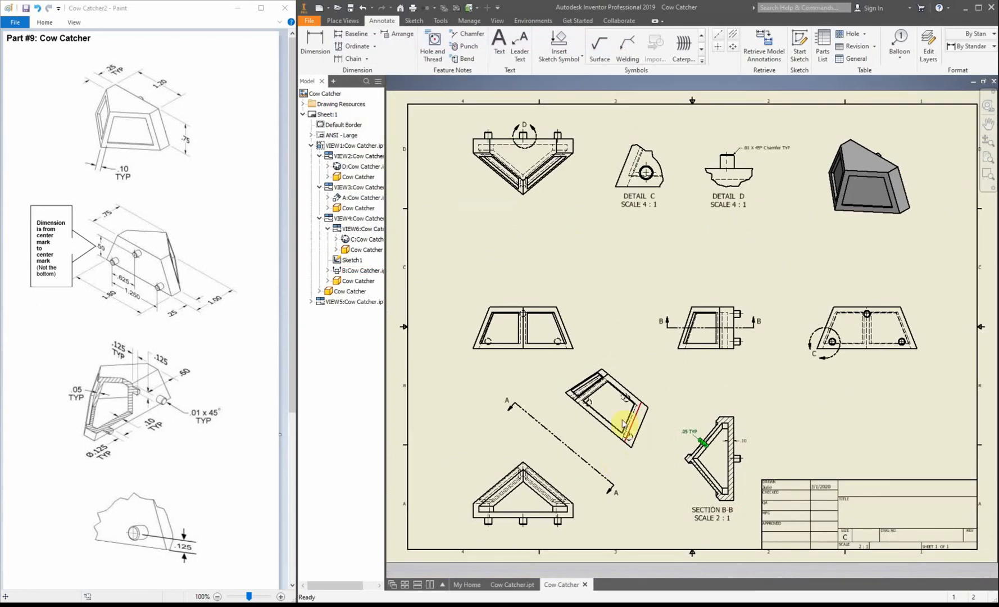
{"action": "scroll", "coordinate": [618, 433], "scroll_direction": "up", "scroll_amount": 5}
{"action": "scroll", "coordinate": [725, 495], "scroll_direction": "up", "scroll_amount": 3}
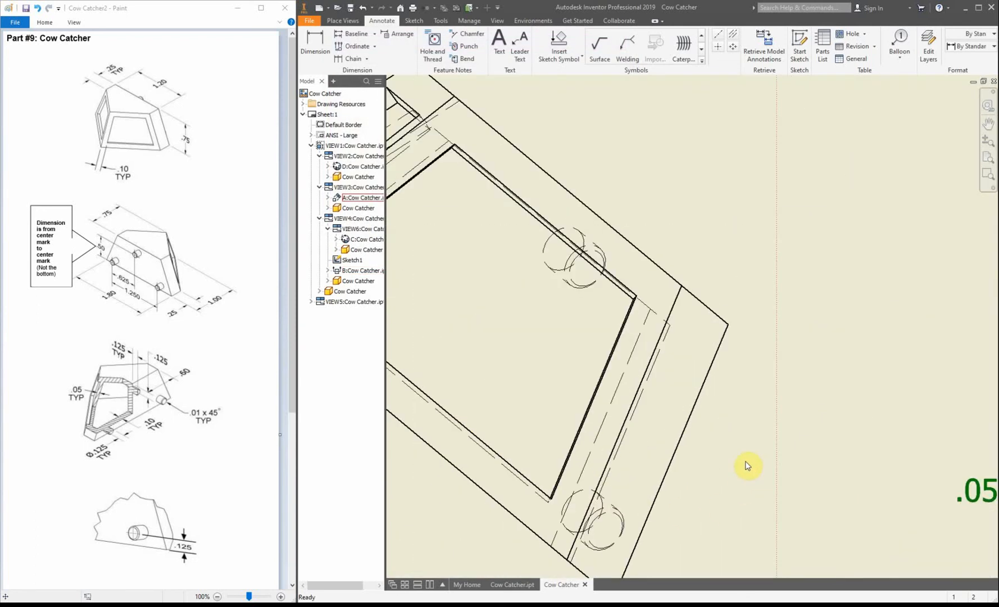
{"action": "left_click", "coordinate": [315, 44]}
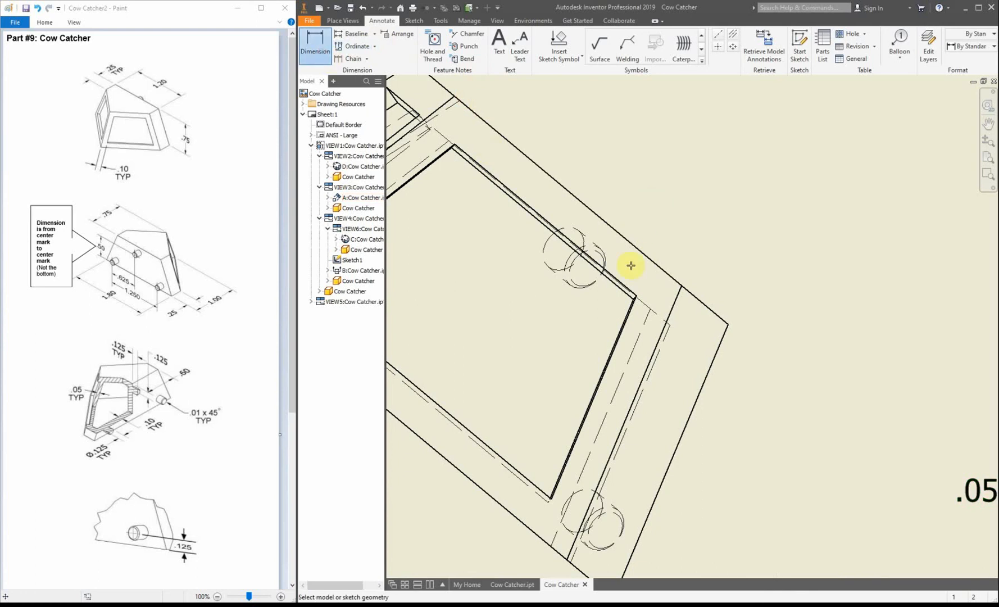
{"action": "scroll", "coordinate": [606, 393], "scroll_direction": "up", "scroll_amount": 4}
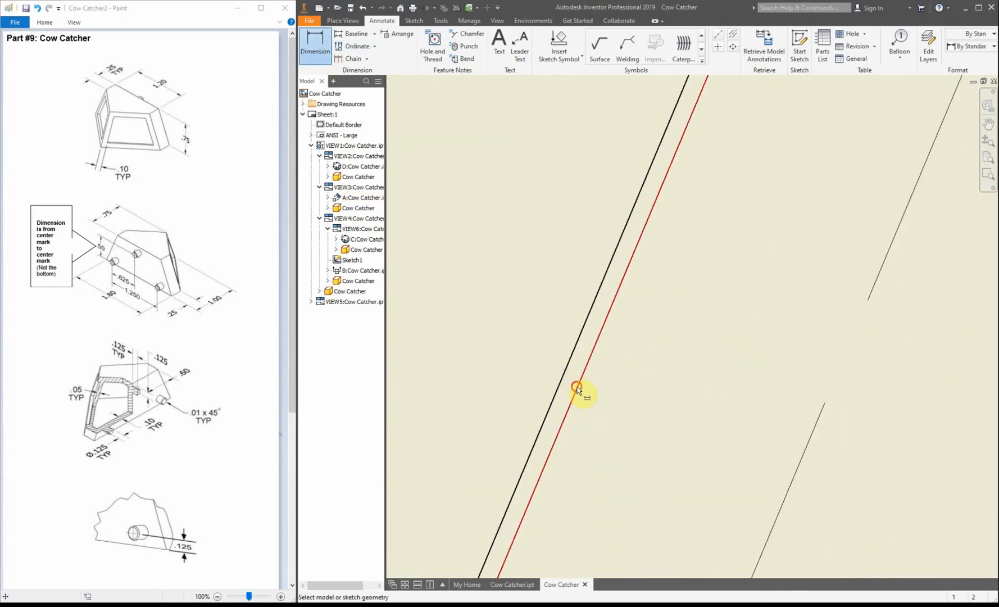
{"action": "left_click", "coordinate": [578, 389]}
{"action": "scroll", "coordinate": [590, 386], "scroll_direction": "down", "scroll_amount": 4}
{"action": "scroll", "coordinate": [630, 394], "scroll_direction": "up", "scroll_amount": 5}
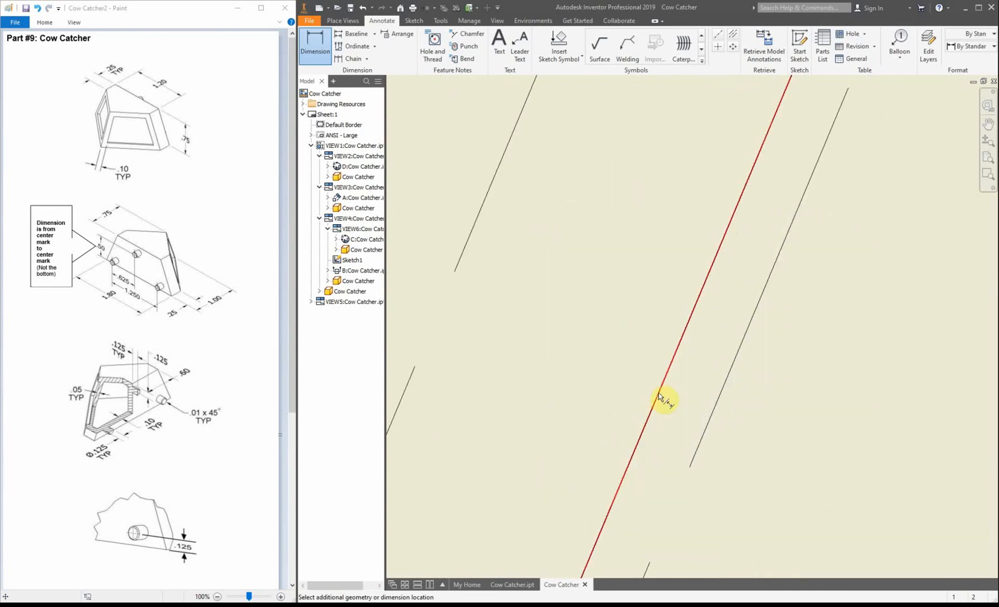
{"action": "left_click", "coordinate": [660, 394]}
{"action": "scroll", "coordinate": [775, 406], "scroll_direction": "down", "scroll_amount": 5}
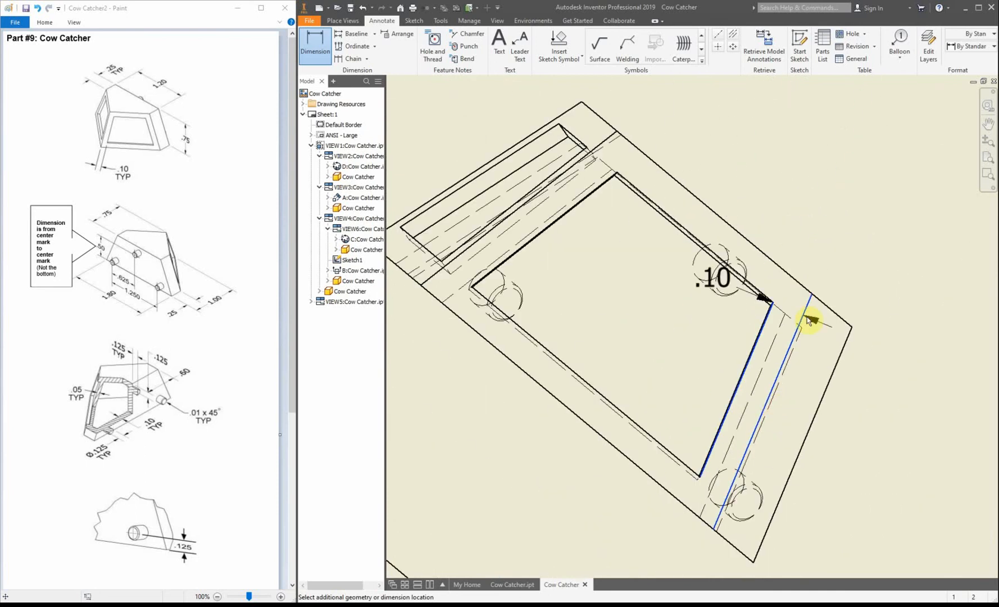
{"action": "scroll", "coordinate": [708, 483], "scroll_direction": "down", "scroll_amount": 5}
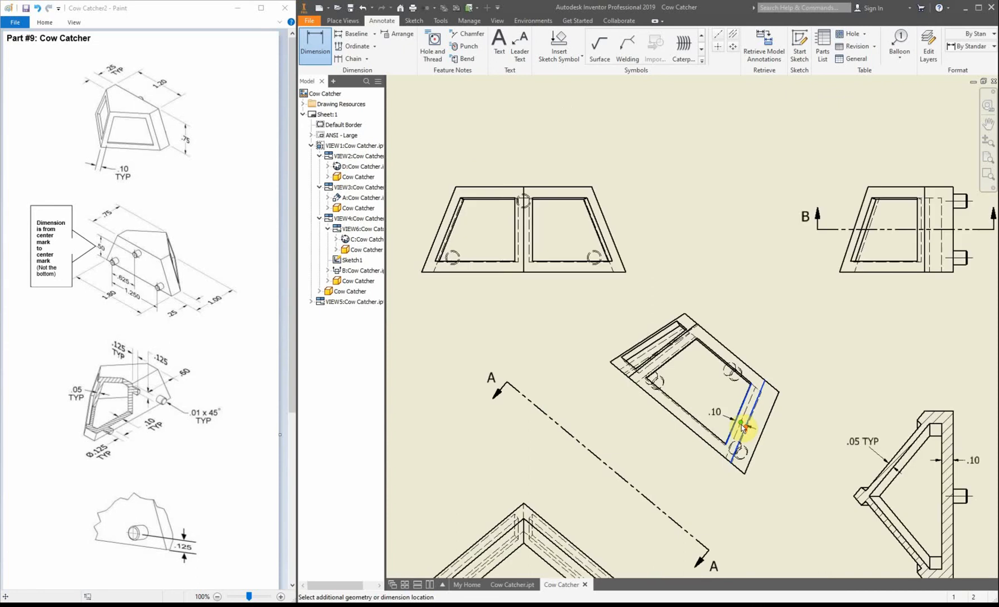
{"action": "scroll", "coordinate": [735, 476], "scroll_direction": "up", "scroll_amount": 5}
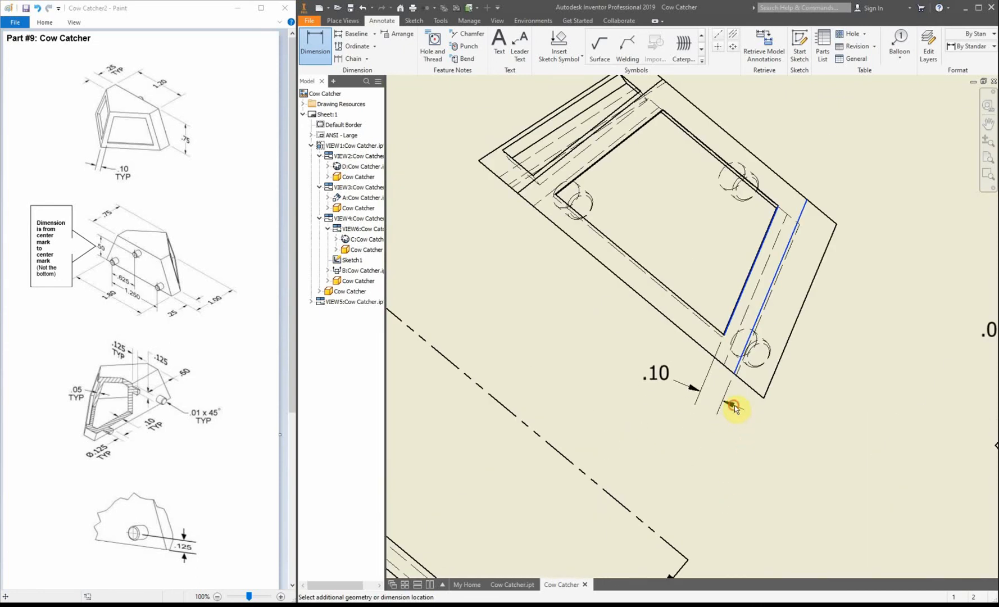
{"action": "left_click", "coordinate": [657, 391]}
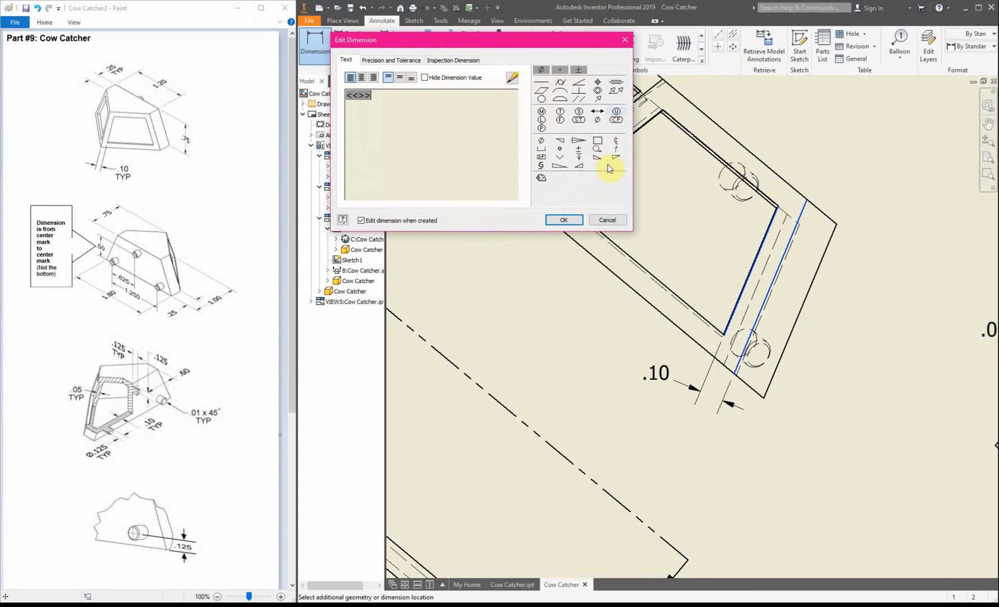
Append TYP to the window border dimension in auxiliary view A and finish dimensioning
{"action": "mouse_move", "coordinate": [556, 37]}
{"action": "left_mouse_down"}
{"action": "mouse_move", "coordinate": [413, 223]}
{"action": "mouse_move", "coordinate": [346, 219]}
{"action": "left_mouse_up"}
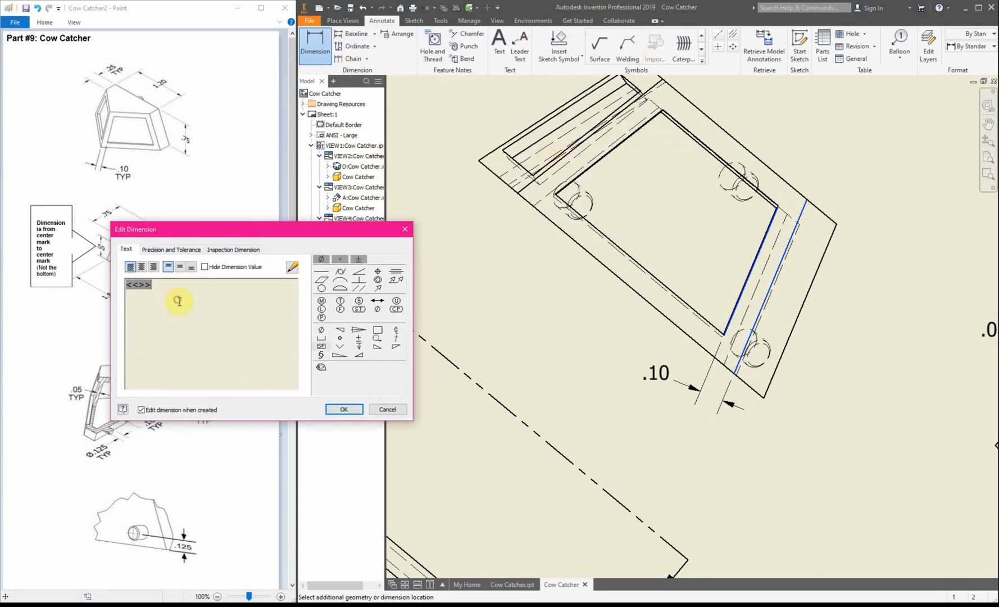
{"action": "type", "text": "TYP"}
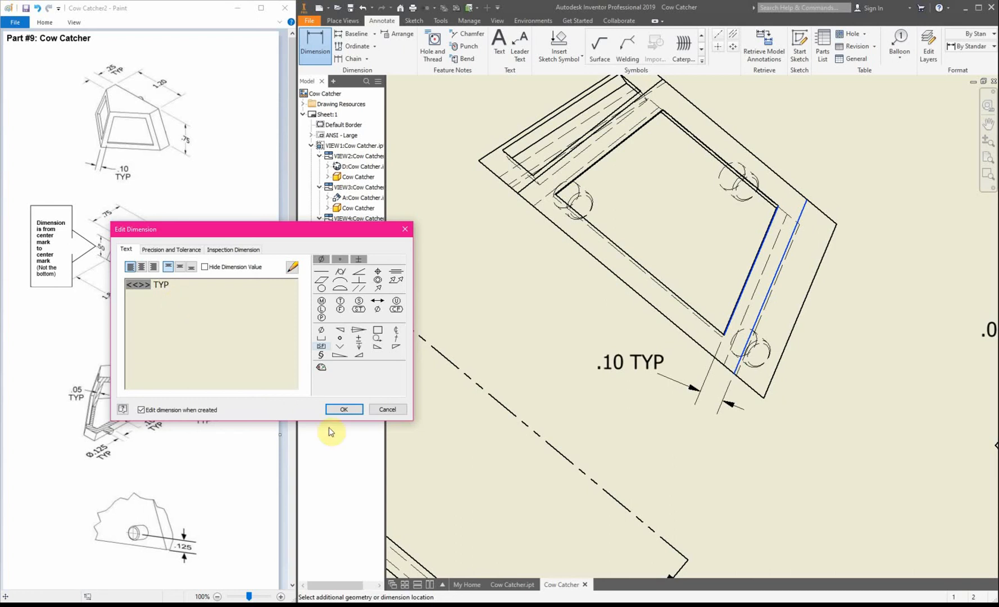
{"action": "left_click", "coordinate": [340, 409]}
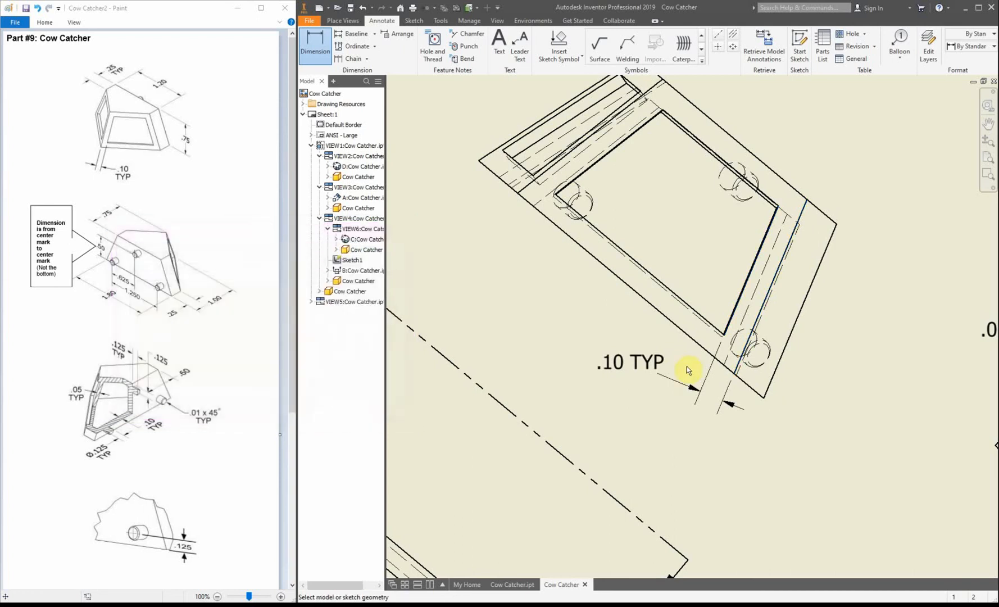
{"action": "right_click", "coordinate": [597, 345]}
{"action": "left_click", "coordinate": [658, 361]}
{"action": "scroll", "coordinate": [668, 364], "scroll_direction": "down", "scroll_amount": 3}
{"action": "scroll", "coordinate": [665, 362], "scroll_direction": "down", "scroll_amount": 5}
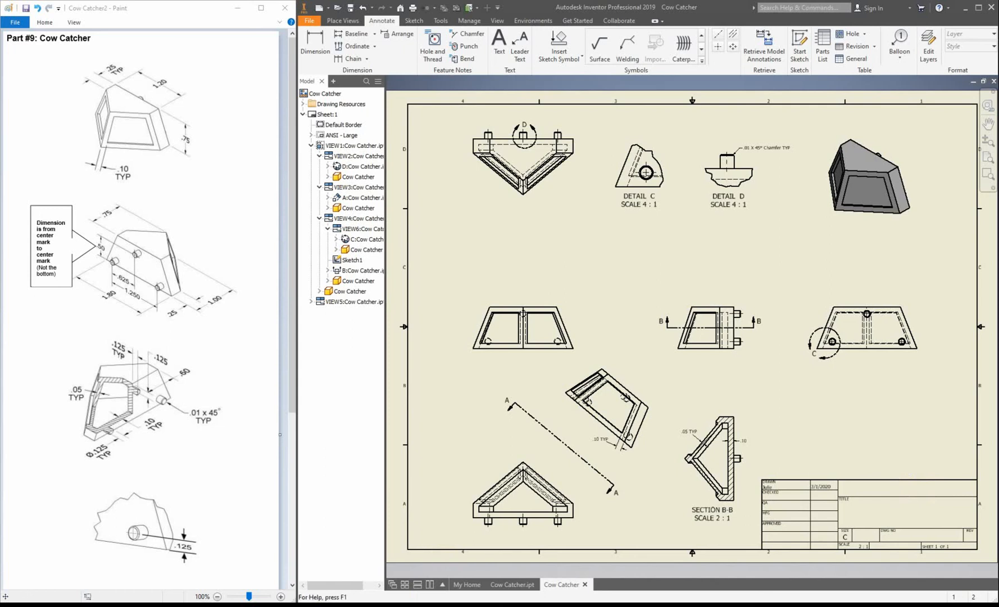
Switch to the Paint image "Finish adding dimensions"
{"action": "mouse_move", "coordinate": [319, 603]}
{"action": "left_click", "coordinate": [309, 573]}
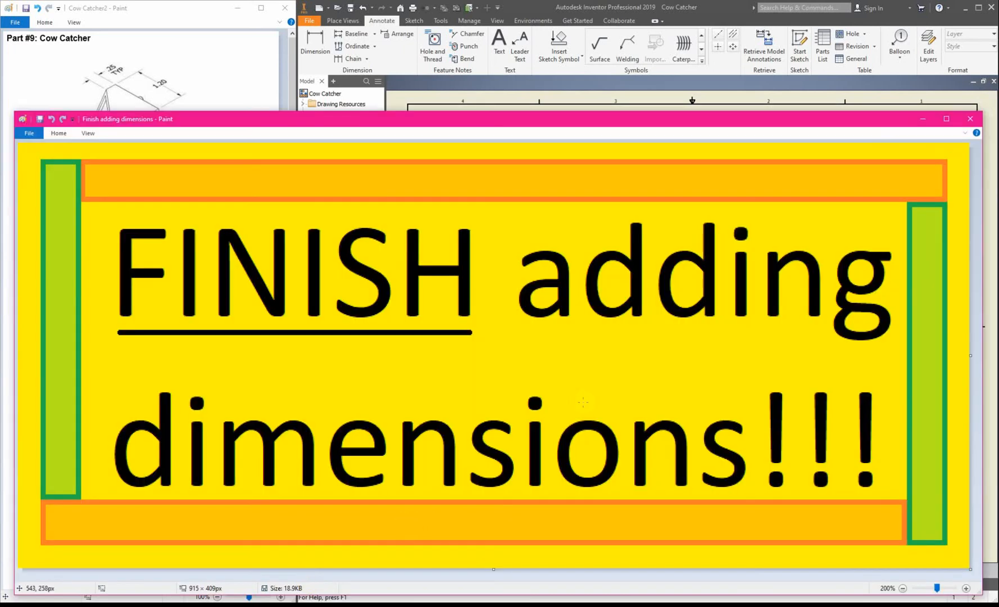